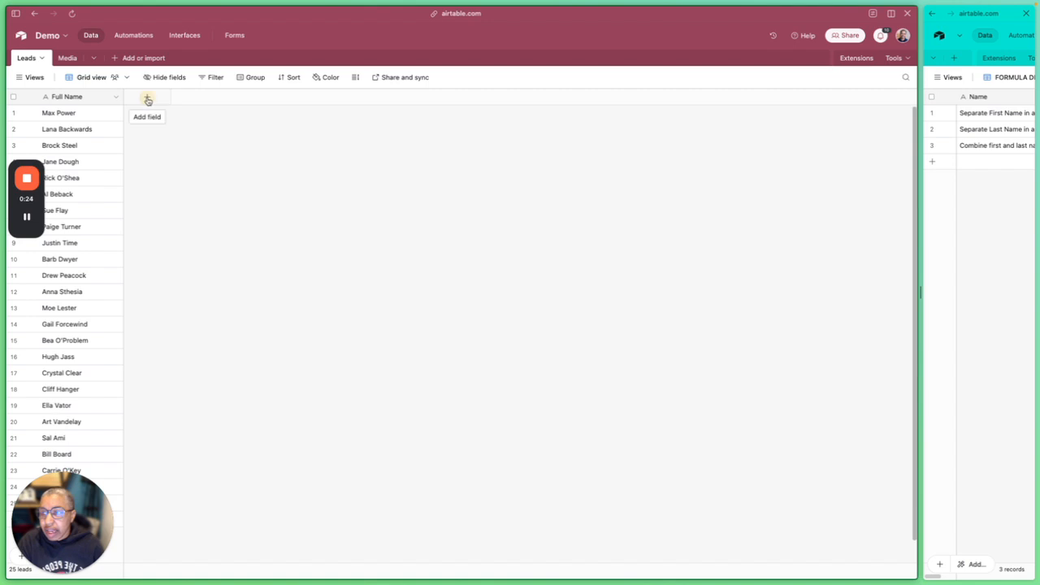
Add a single line text field named First Name to the Leads table
click(147, 98)
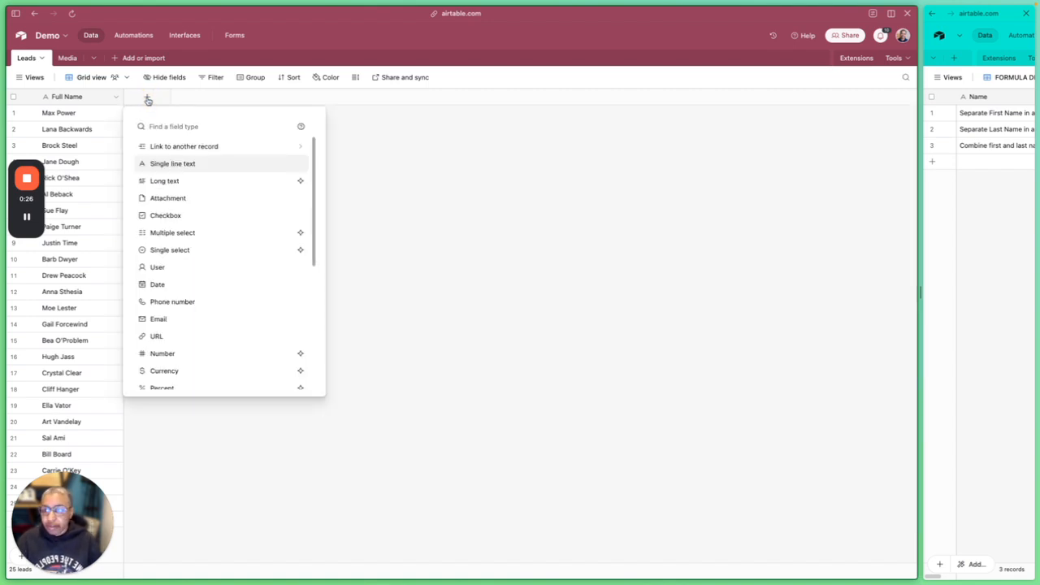
click(174, 166)
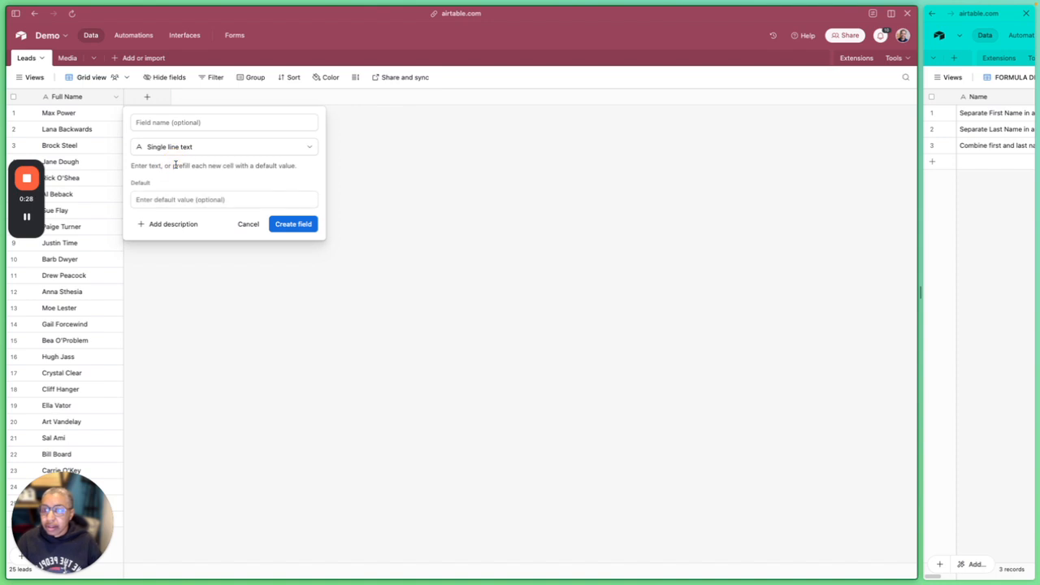
click(178, 122)
text(First Name)
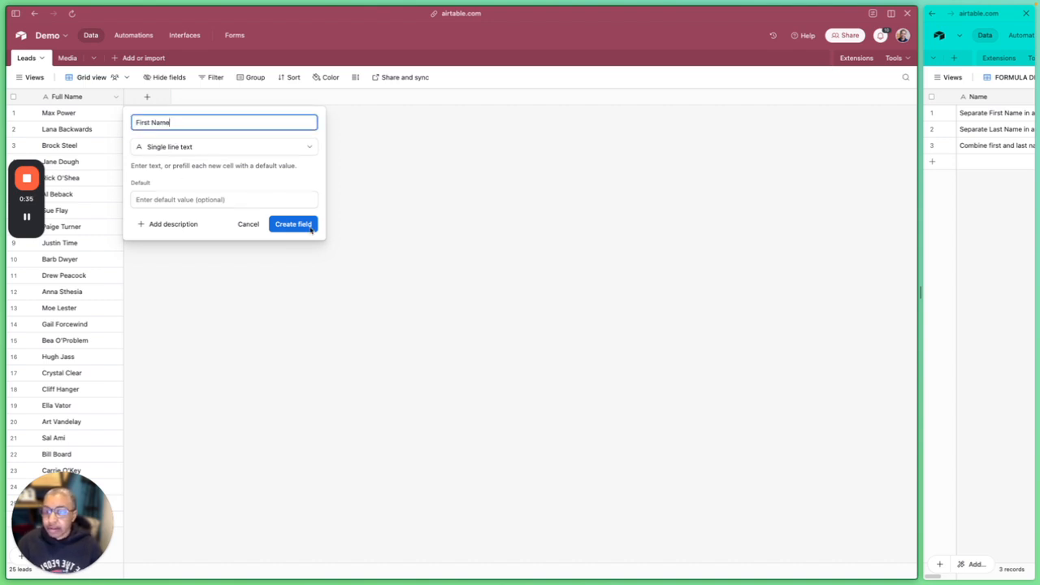
click(311, 230)
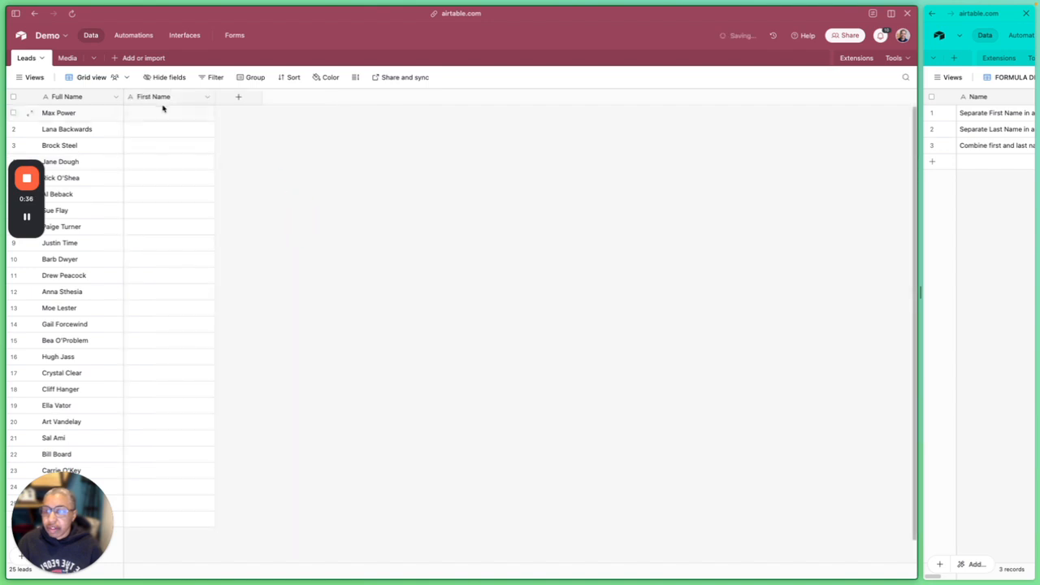
Add a single line text field named Last Name and widen the First Name and Last Name columns
click(235, 99)
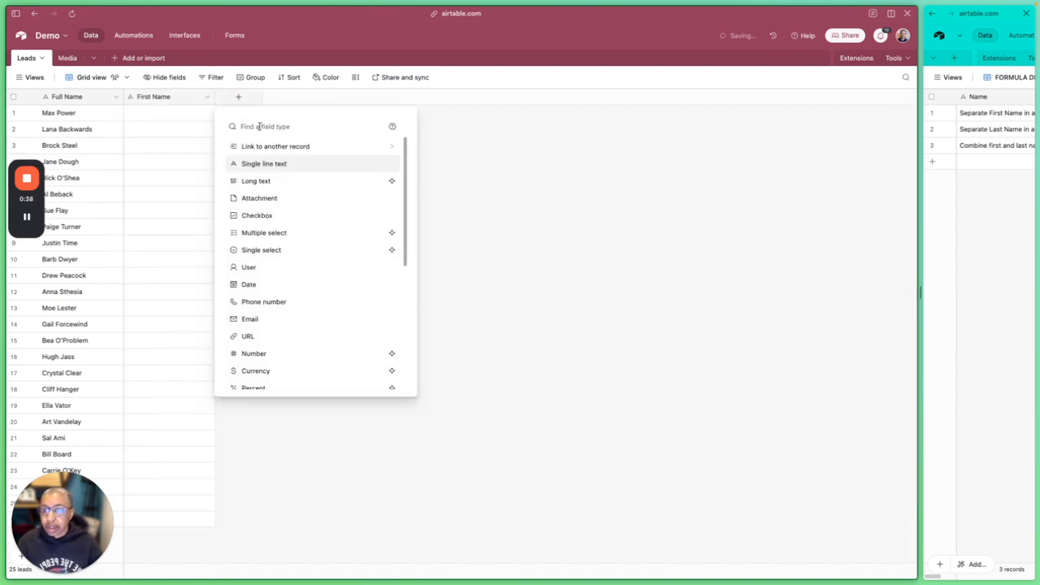
click(274, 164)
click(260, 123)
text(La)
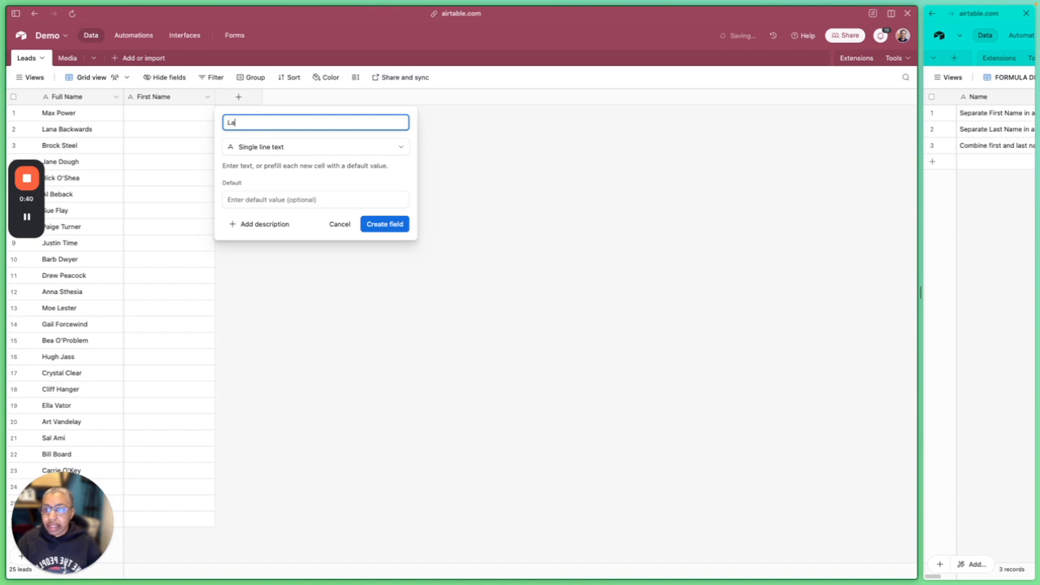
text(st Name)
click(388, 224)
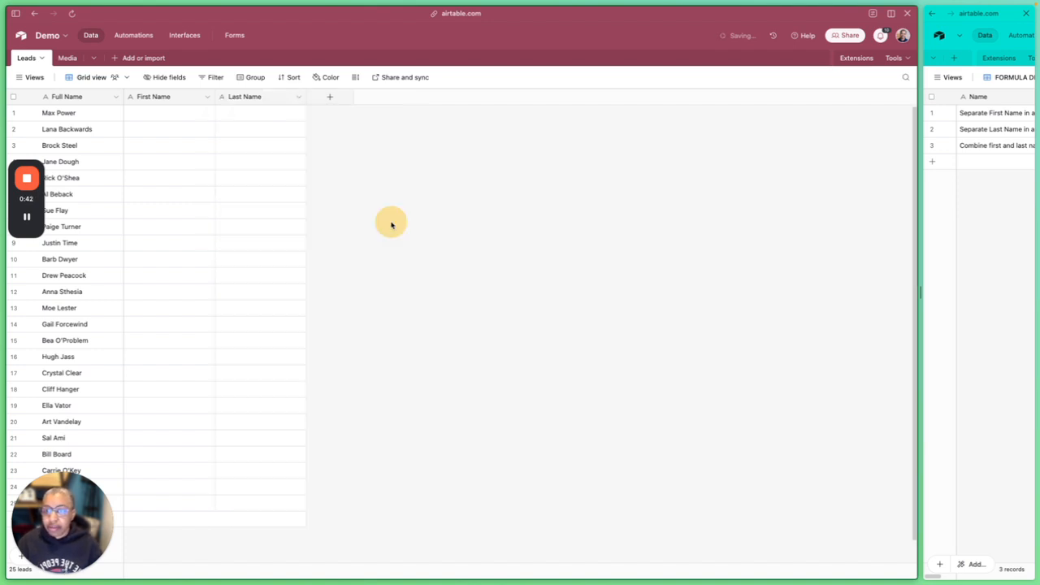
mouse_move(305, 97)
mouse_down()
mouse_move(339, 95)
mouse_move(322, 96)
mouse_up()
drag(214, 96, 221, 97)
Copy the first name out of record 1's Full Name into its First Name cell
click(112, 113)
click(47, 113)
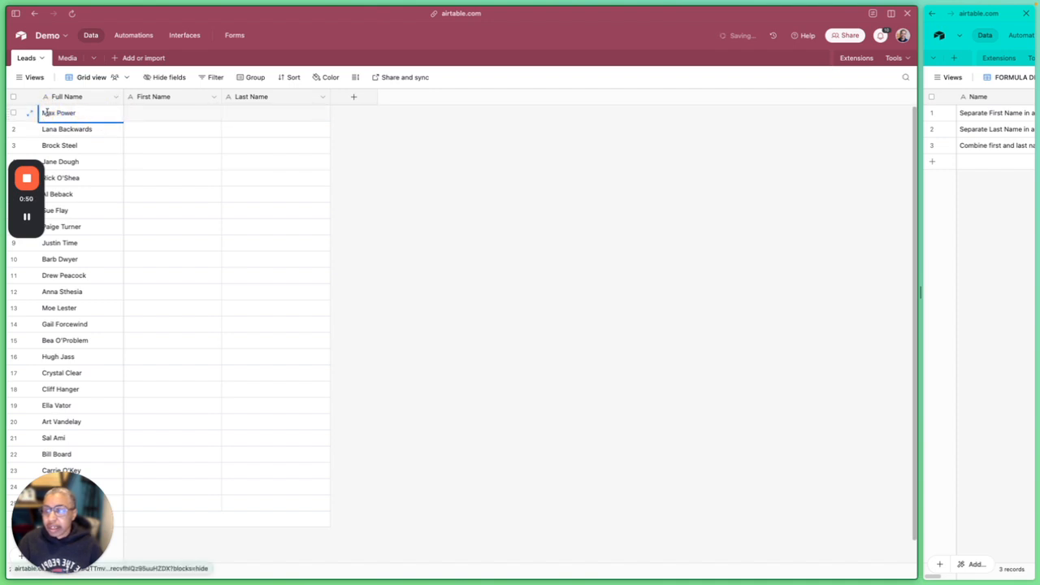
double_click(47, 113)
key(ctrl+c)
click(152, 117)
key(ctrl+v)
Copy the last name out of record 1's Full Name into its Last Name cell
double_click(82, 112)
double_click(66, 112)
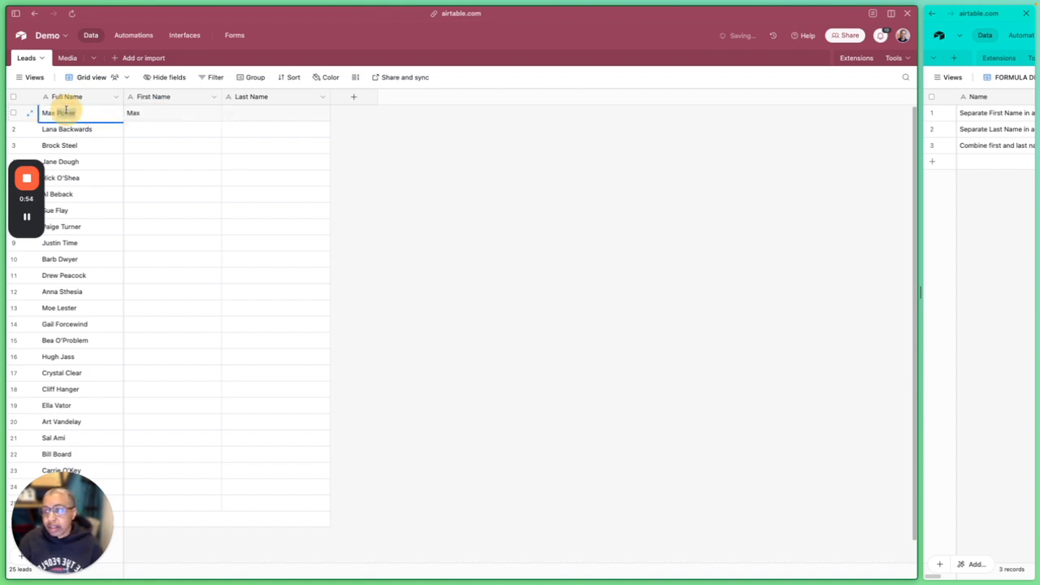
key(ctrl+c)
click(277, 114)
key(ctrl+v)
click(413, 141)
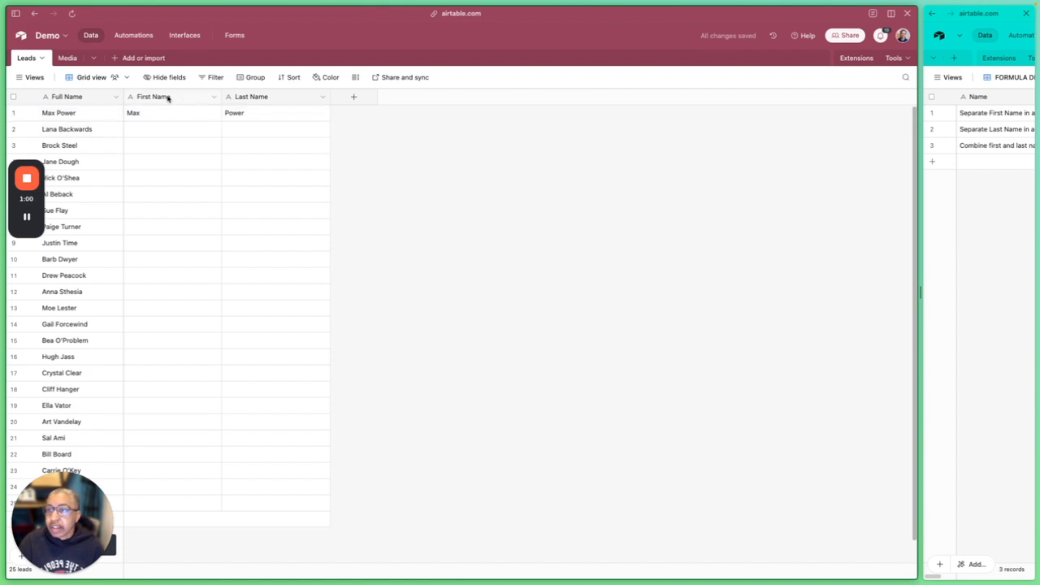
Enlarge the FORMULA DEMO pane to half the split view, narrow its Name column slightly and select the Separate First Name record
drag(920, 94, 514, 91)
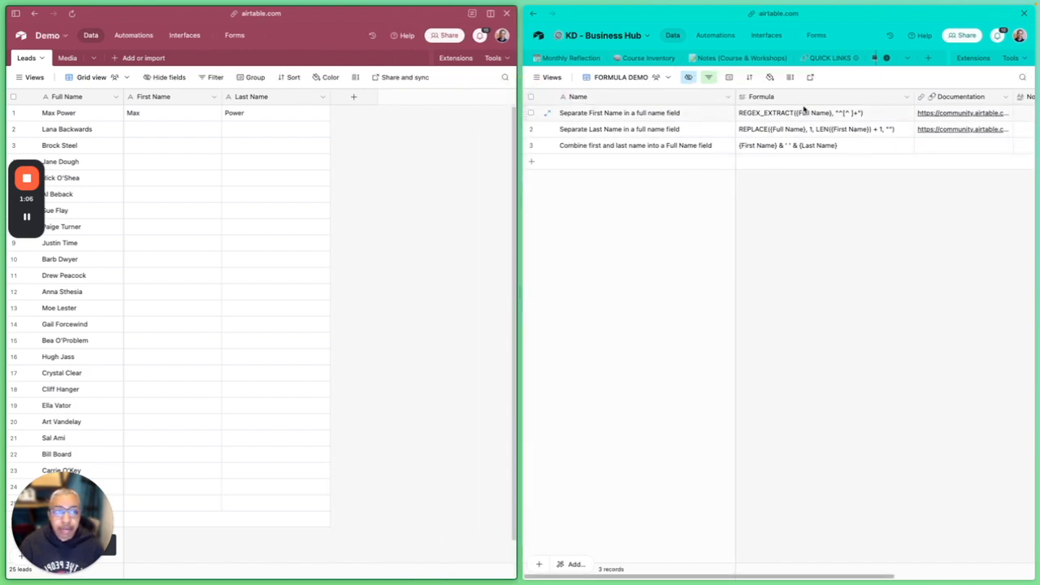
drag(734, 96, 721, 95)
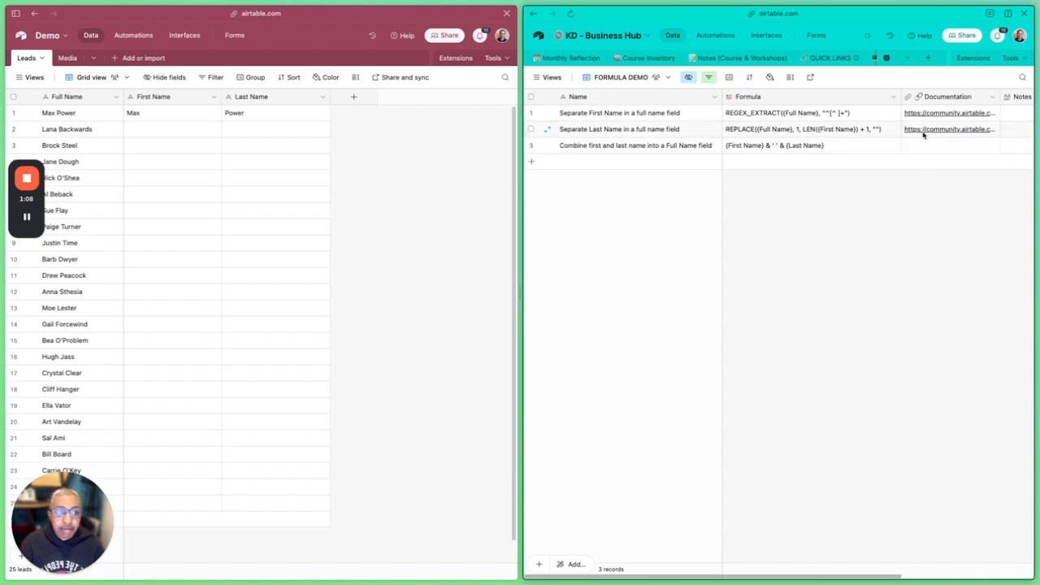
click(621, 113)
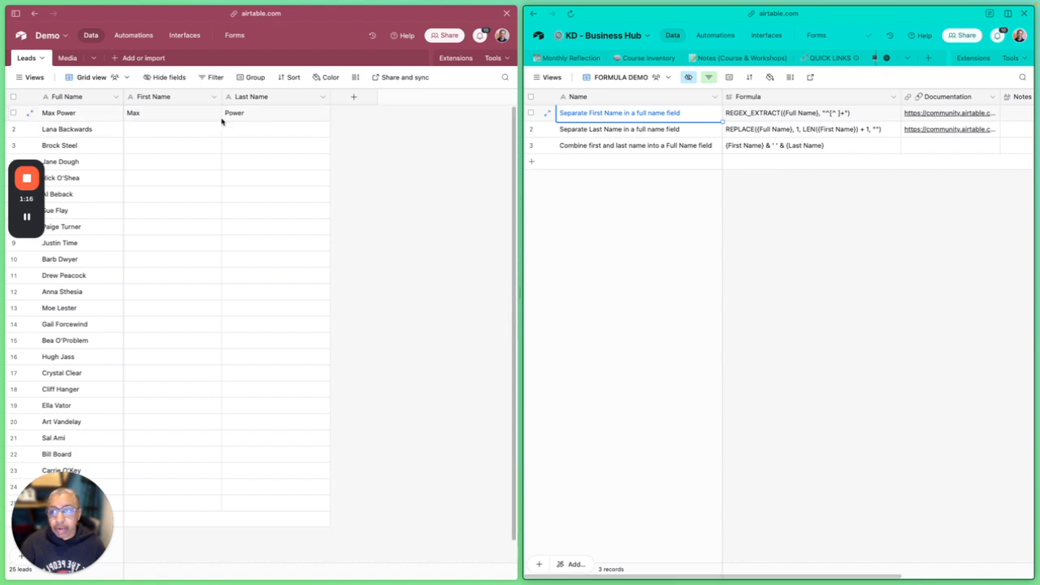
Edit the First Name field in the Leads table and change its type to Formula
click(209, 96)
click(213, 98)
click(214, 98)
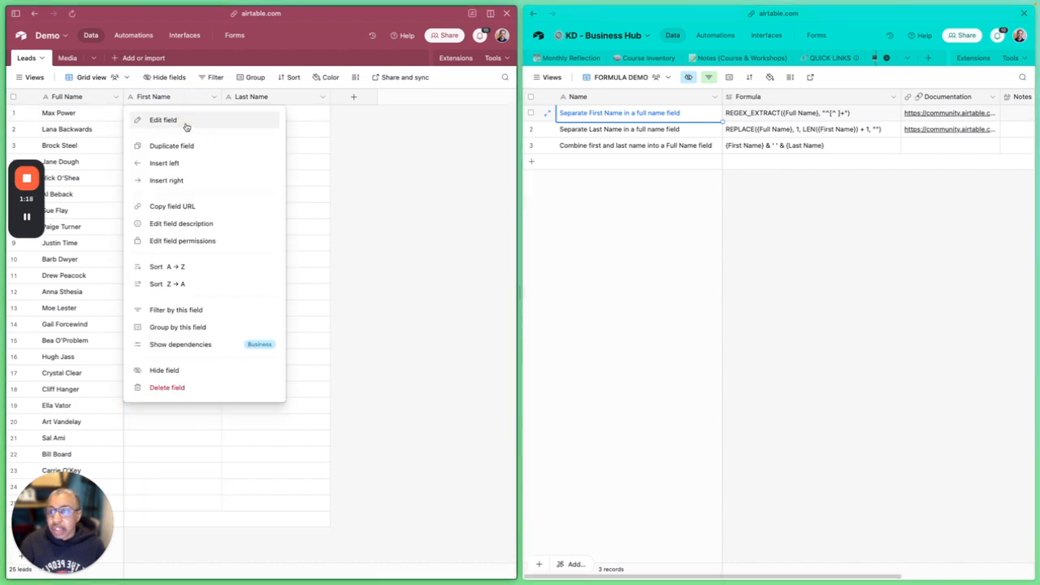
click(186, 122)
click(197, 123)
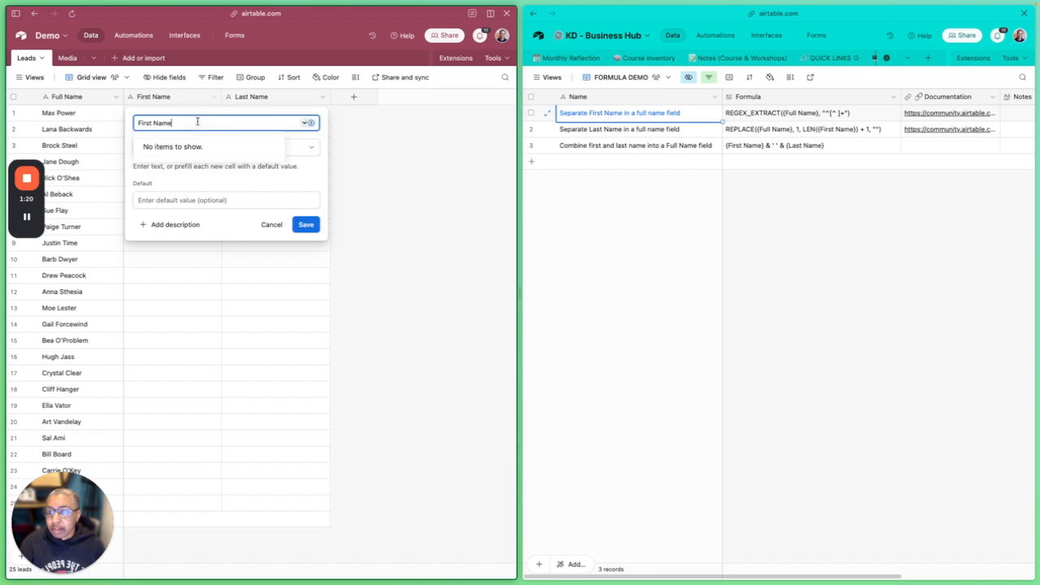
click(311, 147)
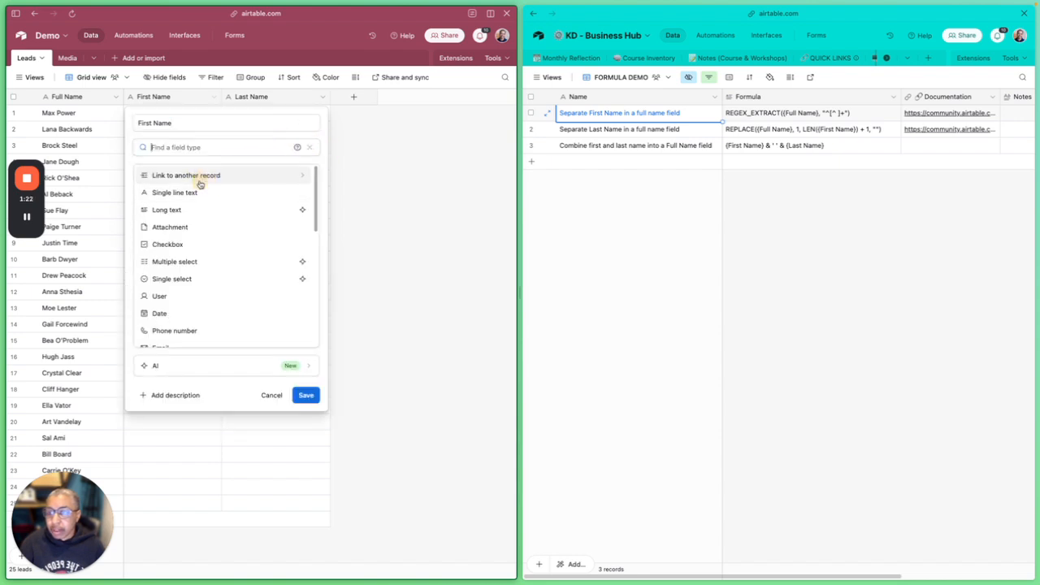
text(f)
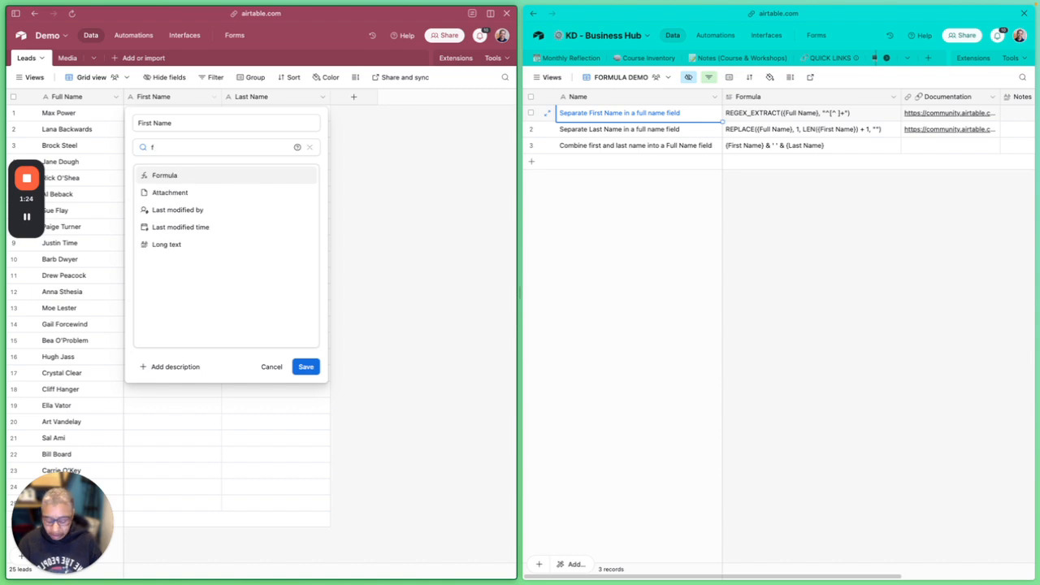
text(orm)
click(208, 178)
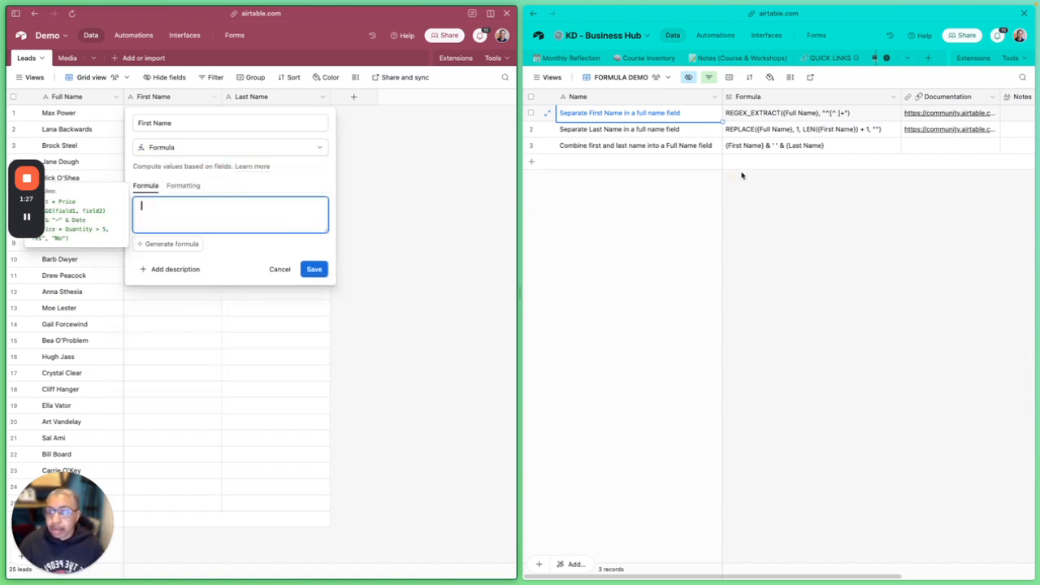
Copy REGEX_EXTRACT({Full Name}, "^[^ ]+") from the FORMULA DEMO view into the First Name formula and save the field
click(772, 132)
triple_click(792, 113)
key(super+c)
click(200, 213)
key(super+v)
click(314, 292)
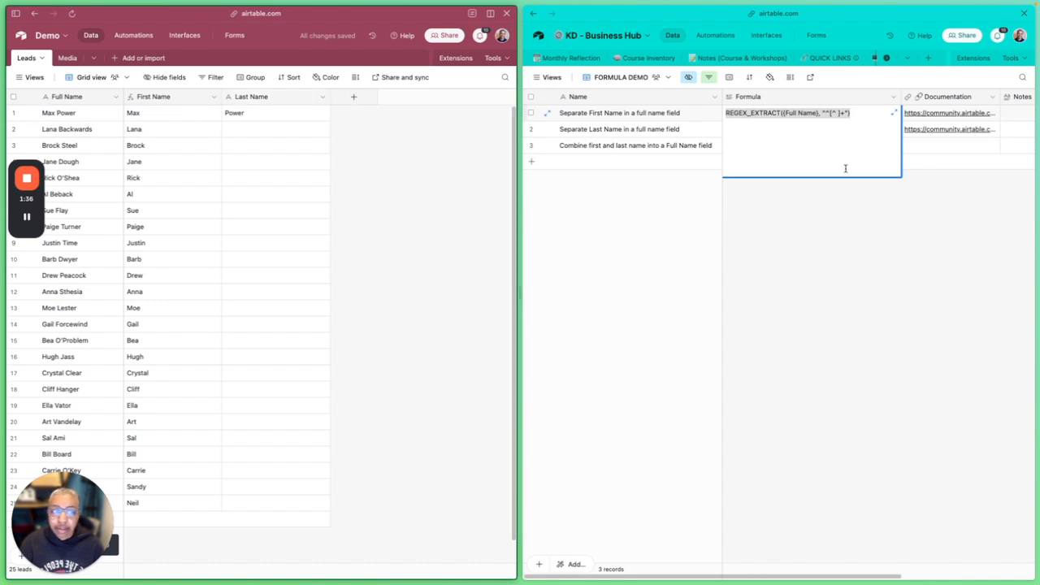
Copy the REPLACE formula from the Separate Last Name record in the FORMULA DEMO view
click(622, 130)
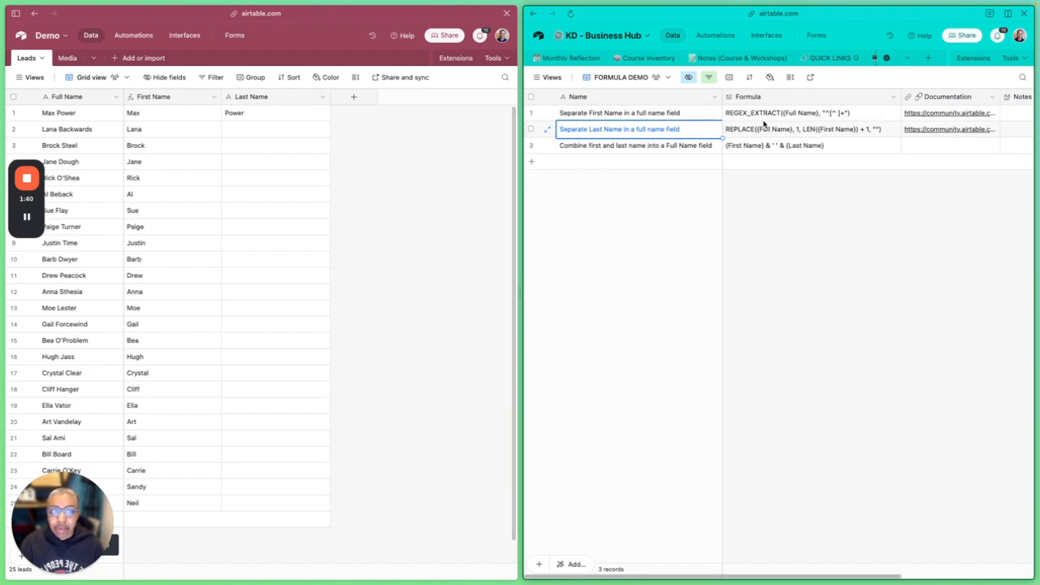
click(806, 132)
click(804, 130)
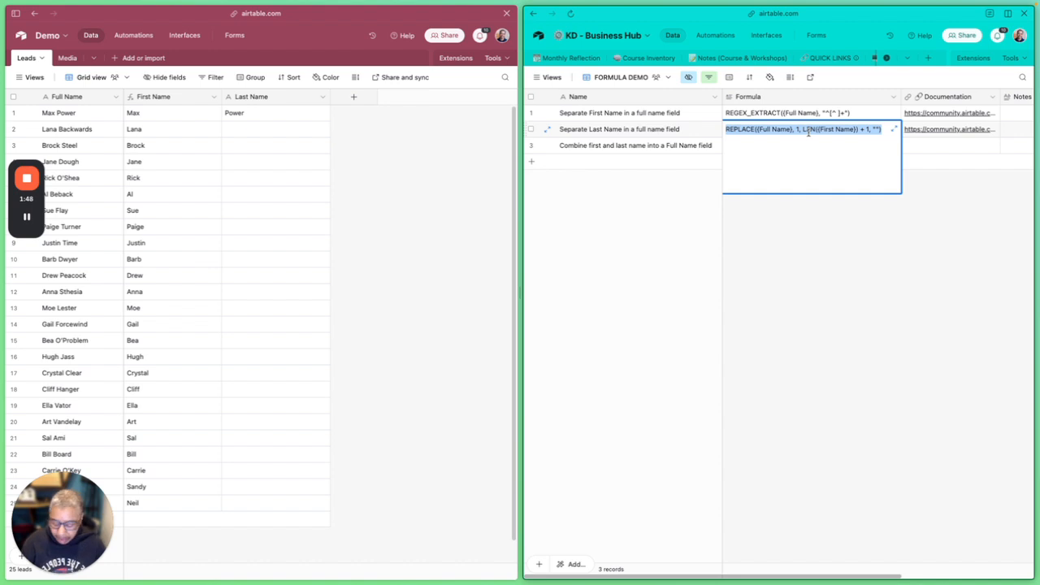
Edit the Last Name field in the Leads table and change its type to Formula
click(281, 112)
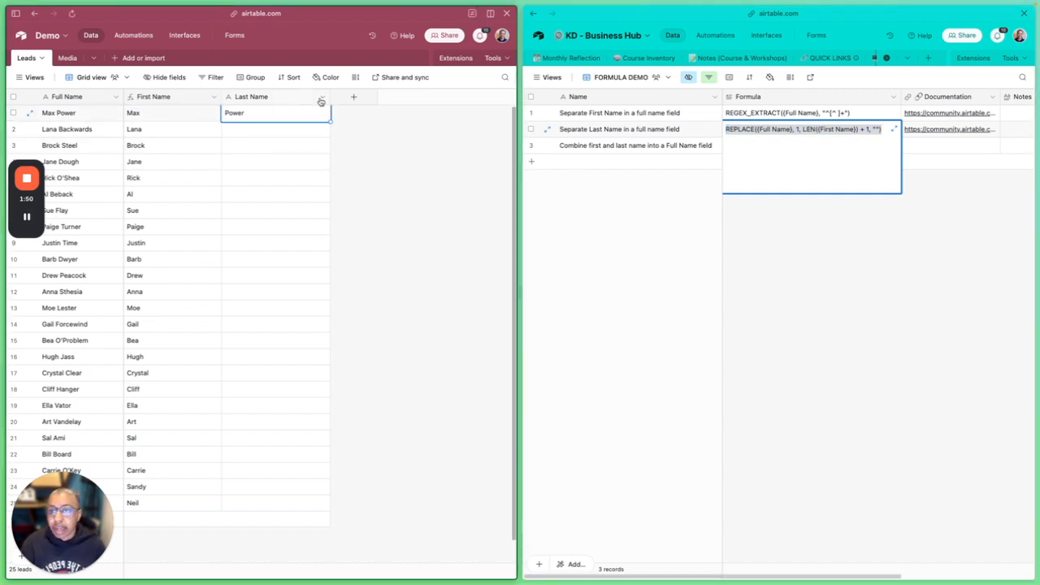
click(321, 97)
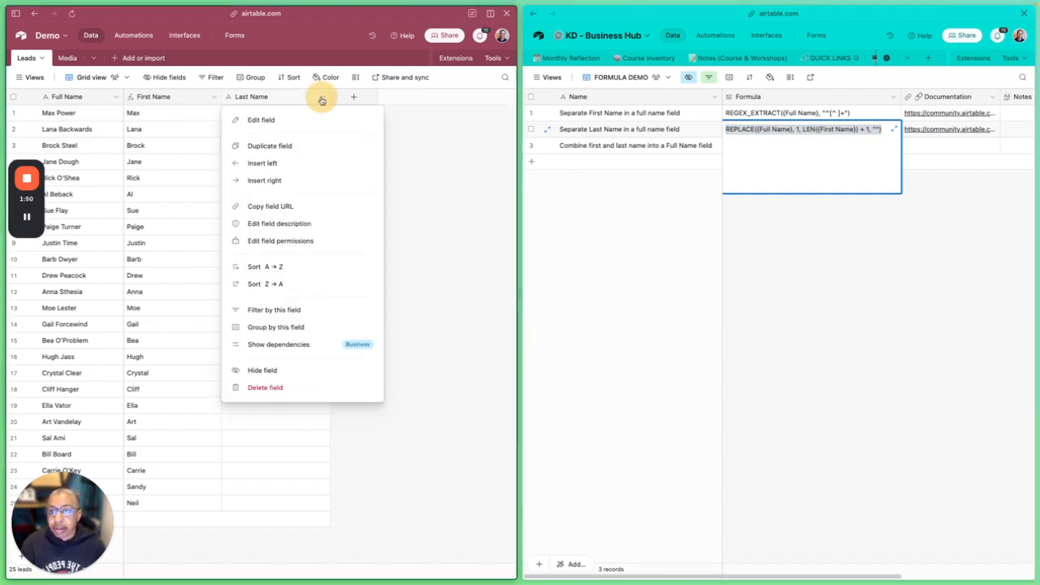
click(260, 121)
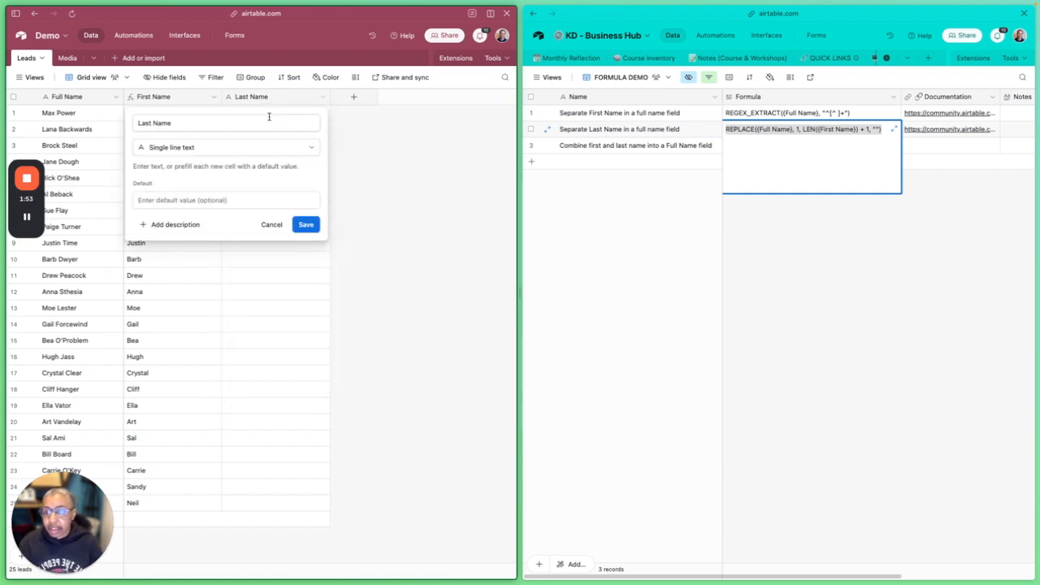
click(216, 147)
text(form)
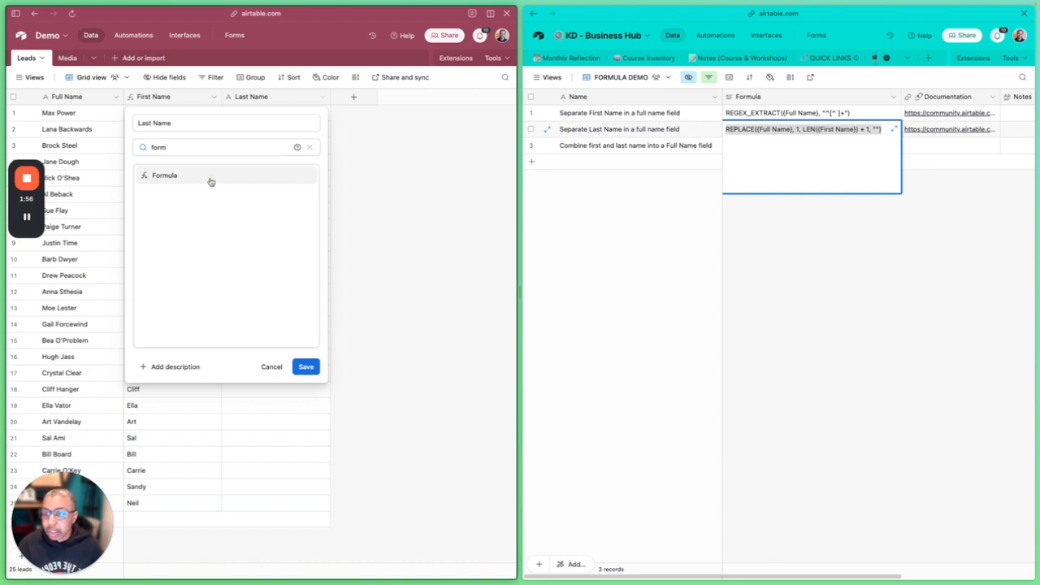
click(209, 180)
Paste REPLACE({Full Name}, 1, LEN({First Name}) + 1, "") as the Last Name formula, check its preview and save the field
click(185, 216)
key(super+v)
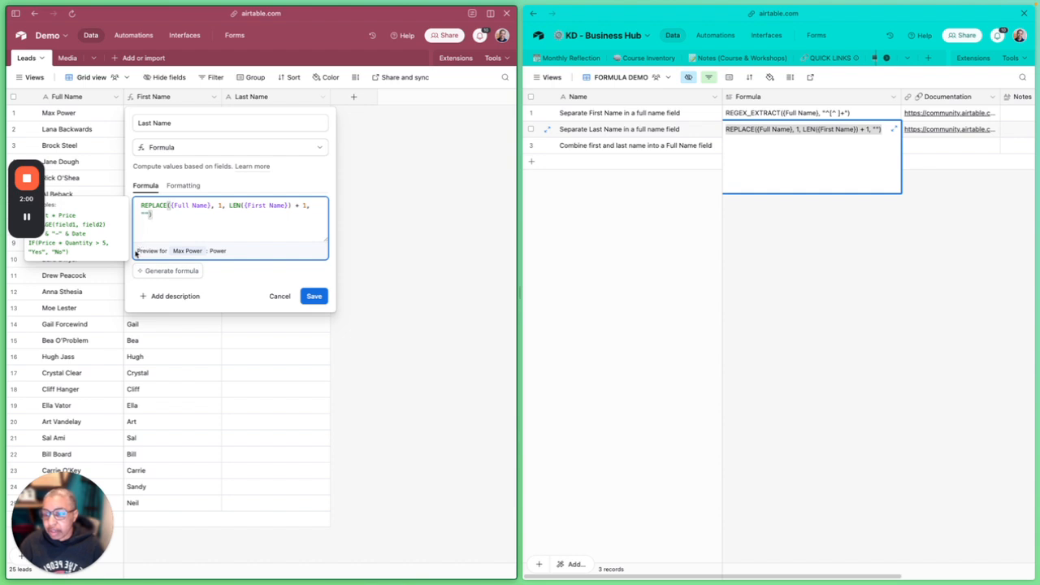
drag(137, 251, 244, 246)
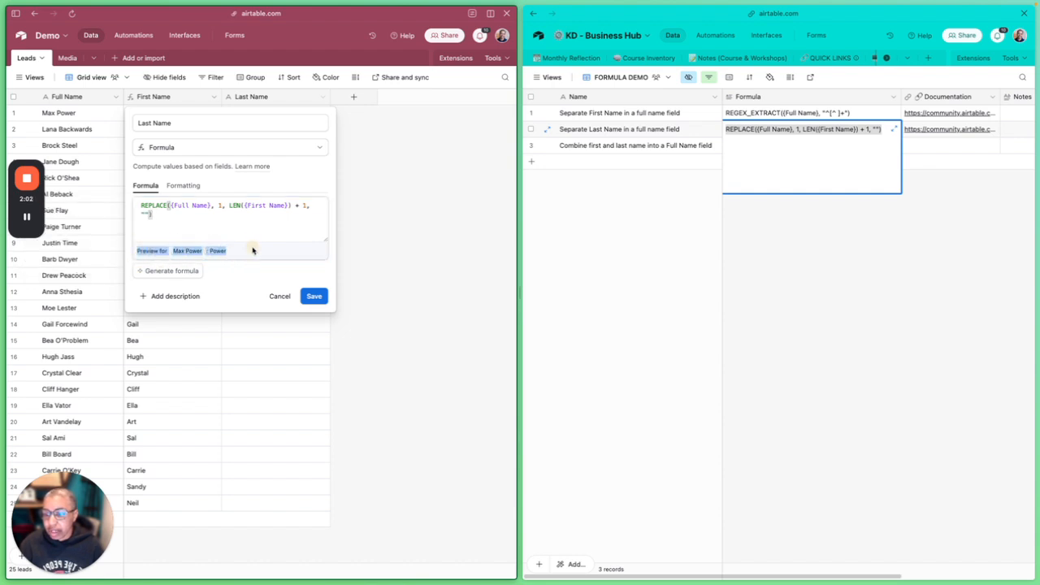
click(245, 230)
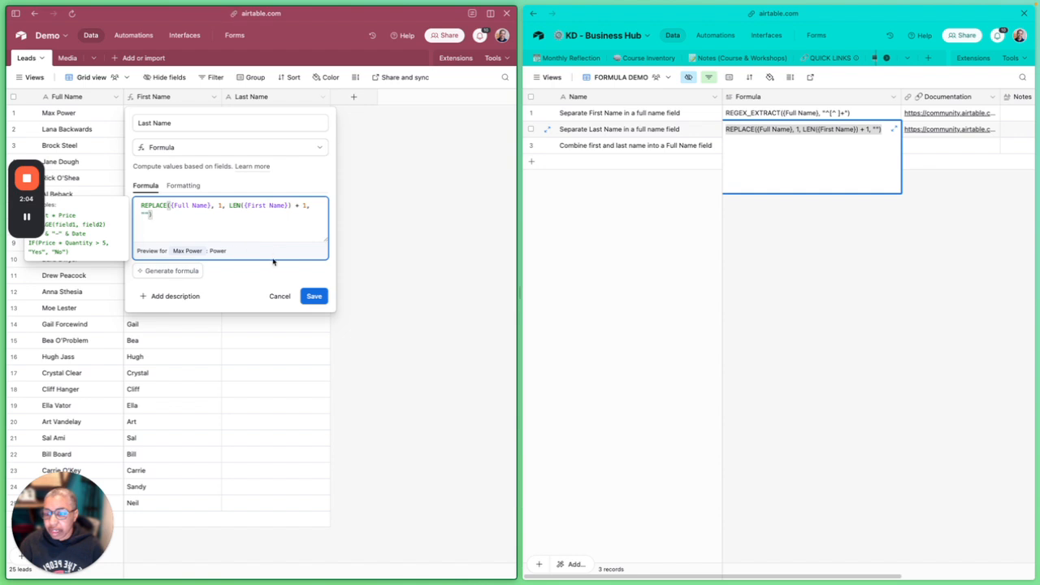
click(314, 297)
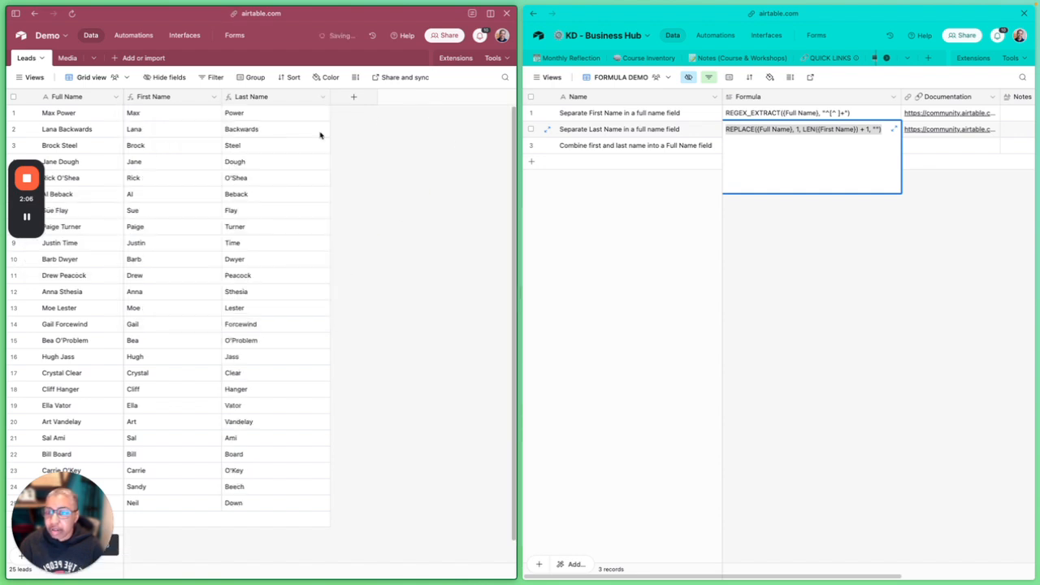
Narrow the First Name and Last Name columns in the Leads grid
drag(220, 96, 204, 97)
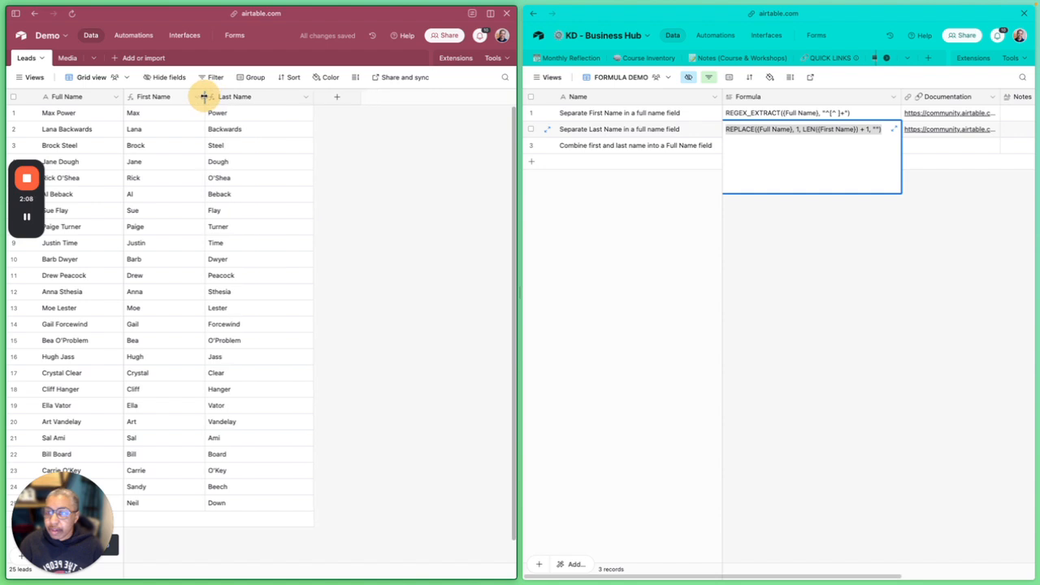
drag(310, 97, 283, 97)
Add a blank record at the end of the Leads table and inspect its First Name and Last Name cells
scroll(260, 235, down, 1)
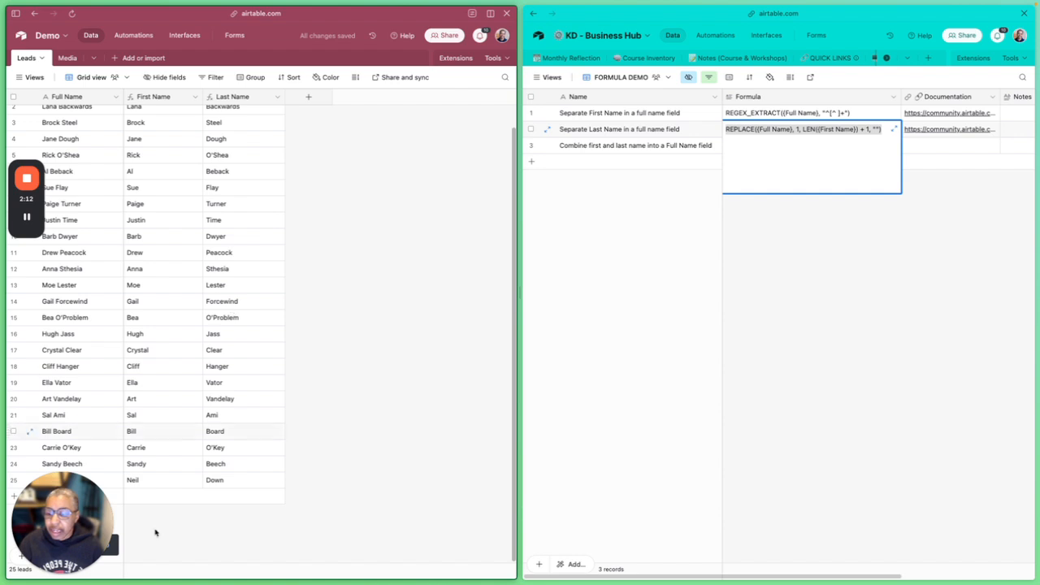
click(165, 495)
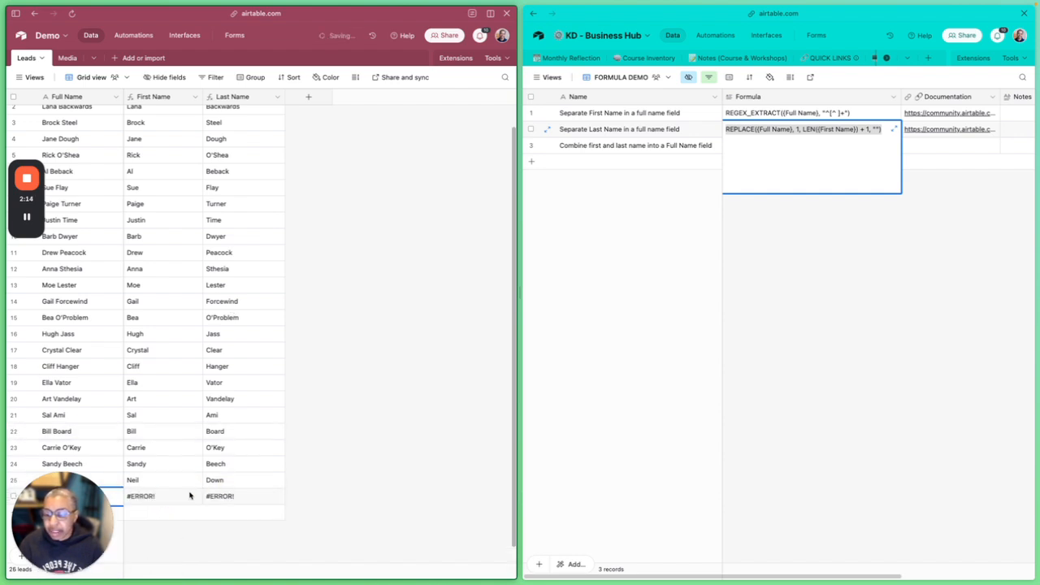
click(171, 493)
click(234, 499)
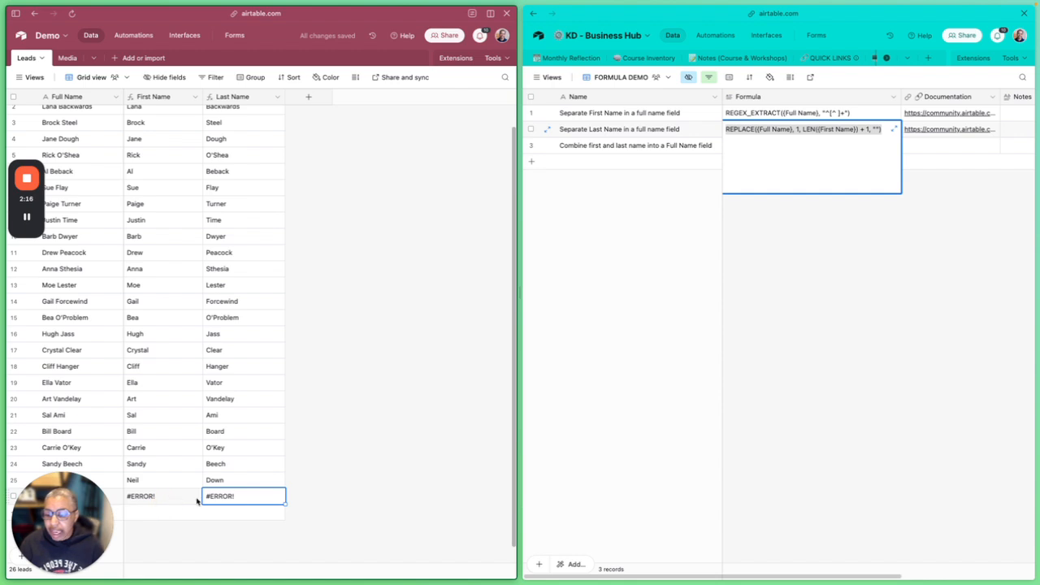
click(365, 236)
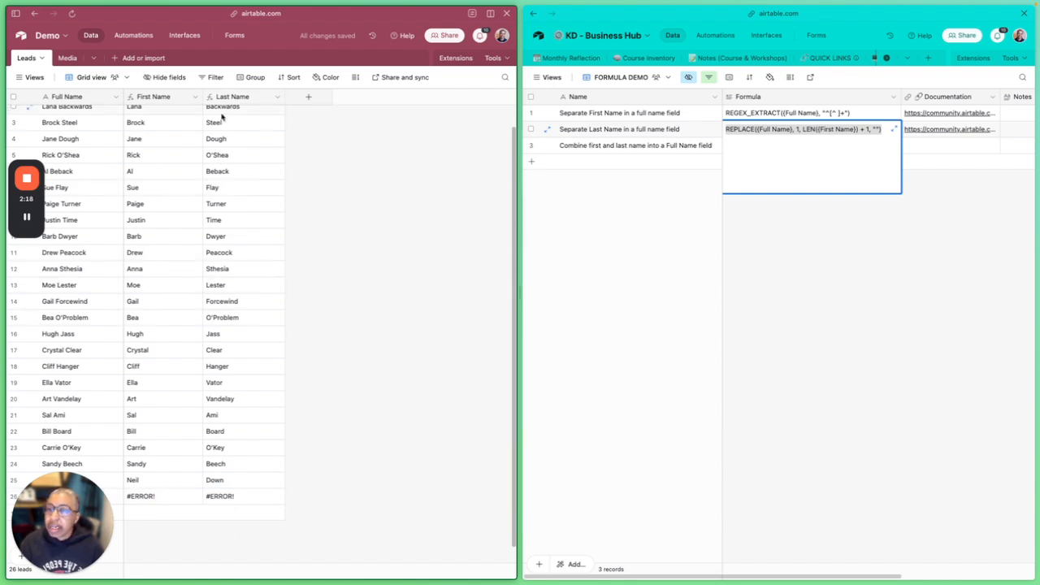
scroll(240, 145, up, 1)
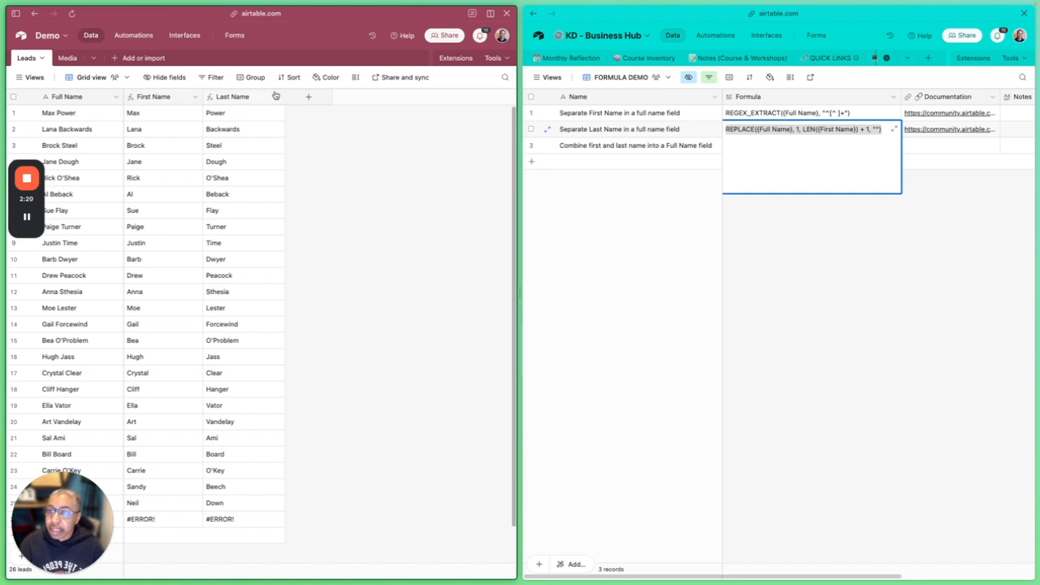
Change the First Name field in the Leads table from Formula to Single line text and save it
click(195, 98)
click(166, 120)
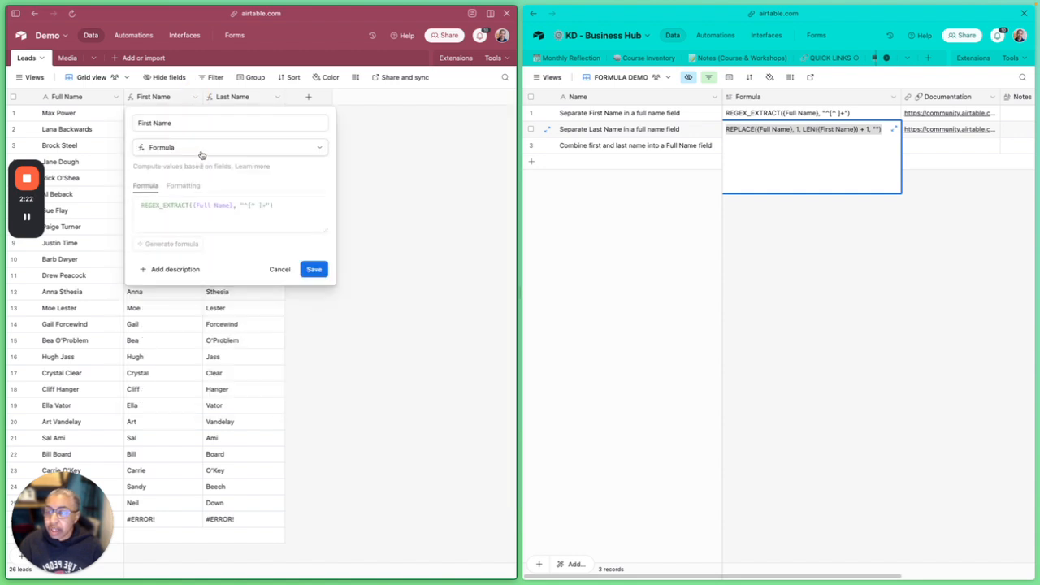
click(198, 149)
scroll(199, 191, up, 5)
click(186, 192)
click(306, 225)
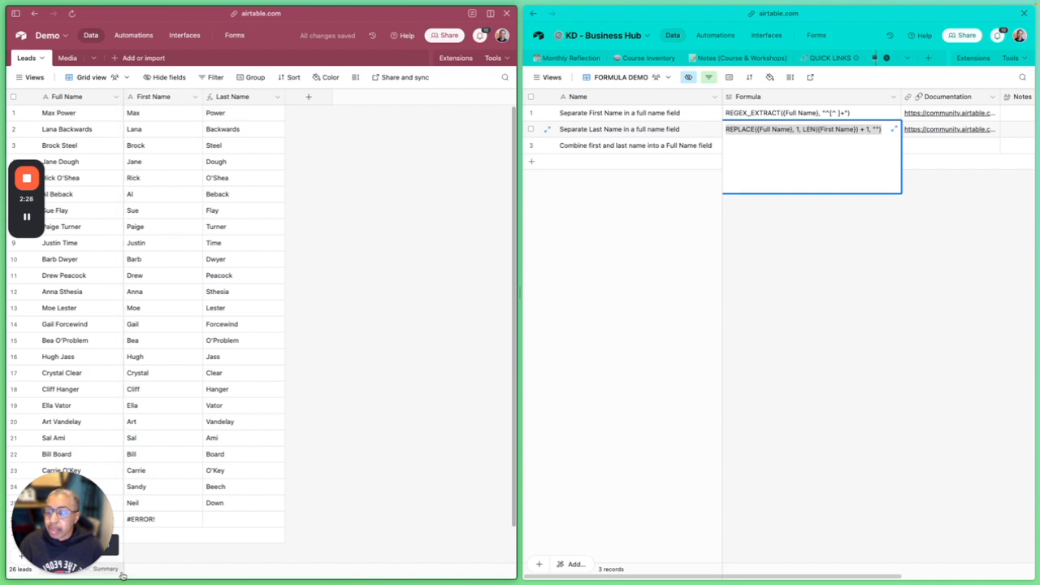
Enter the person's first name in the First Name cell of the last Leads record
click(154, 520)
text(k)
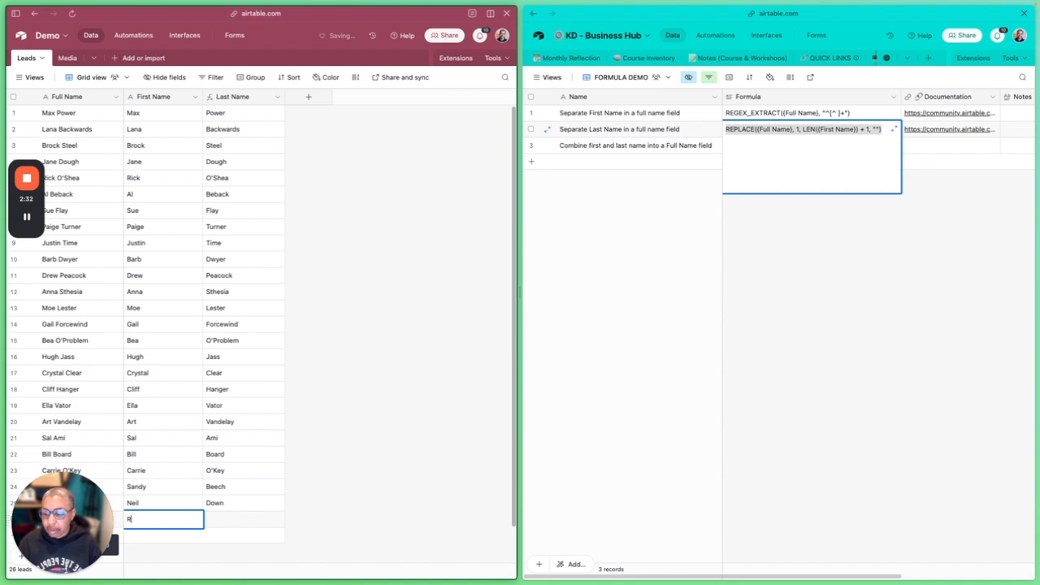
text(ronda)
key(Tab)
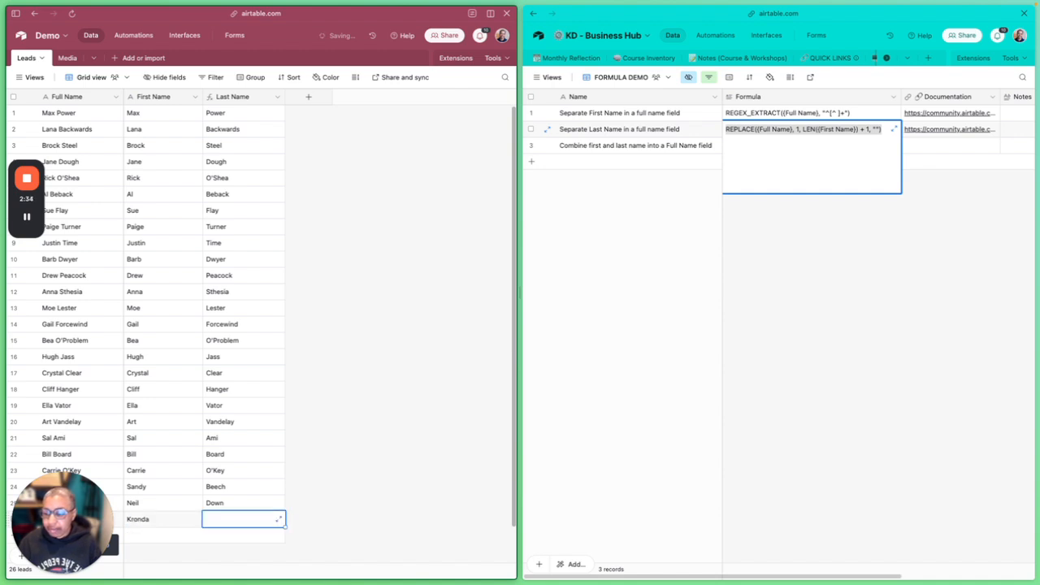
Change the Last Name field in the Leads table from Formula to Single line text and save it
click(277, 97)
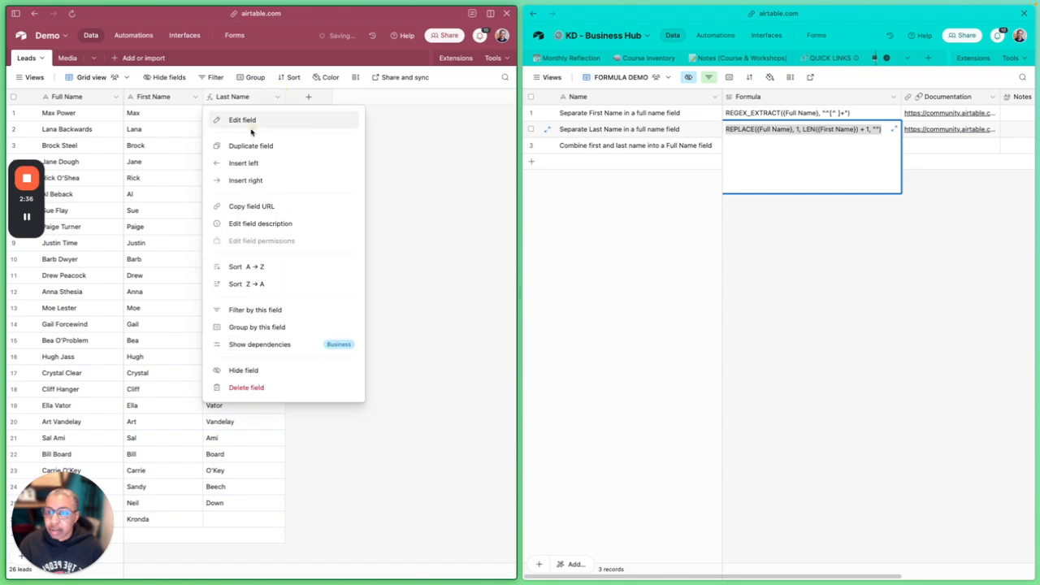
click(254, 121)
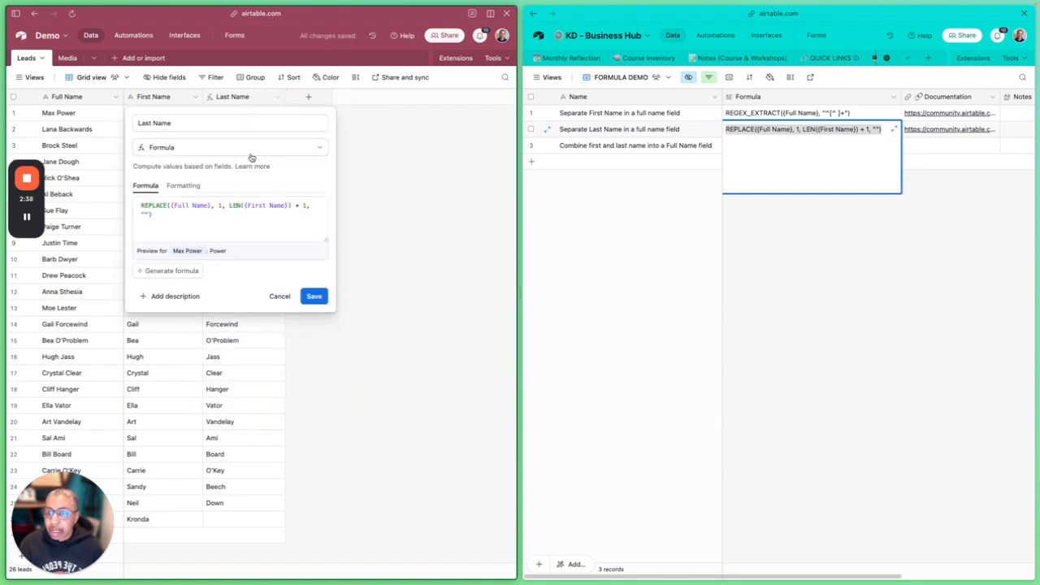
click(233, 146)
scroll(210, 201, up, 5)
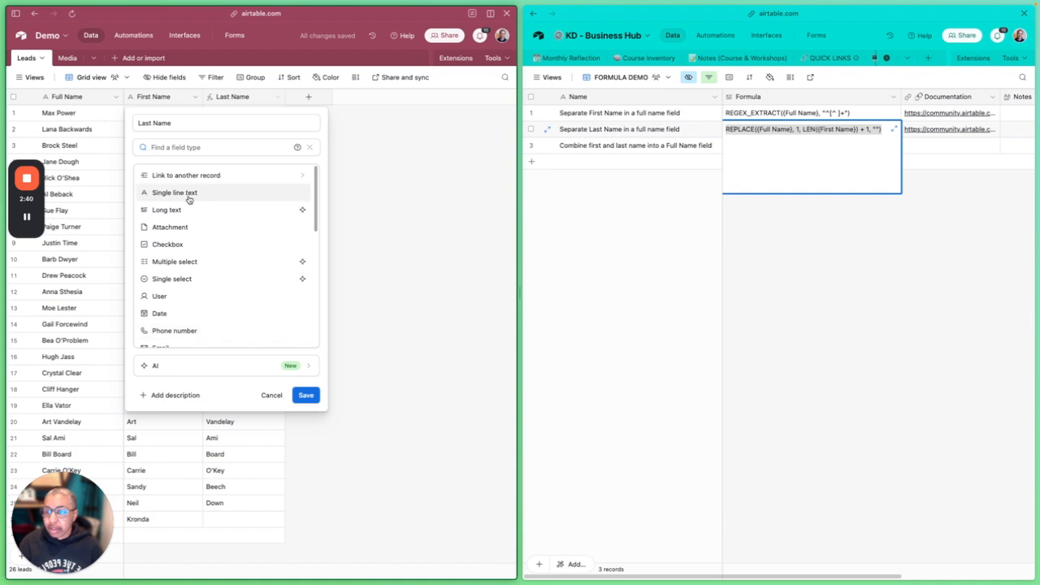
click(192, 193)
click(305, 225)
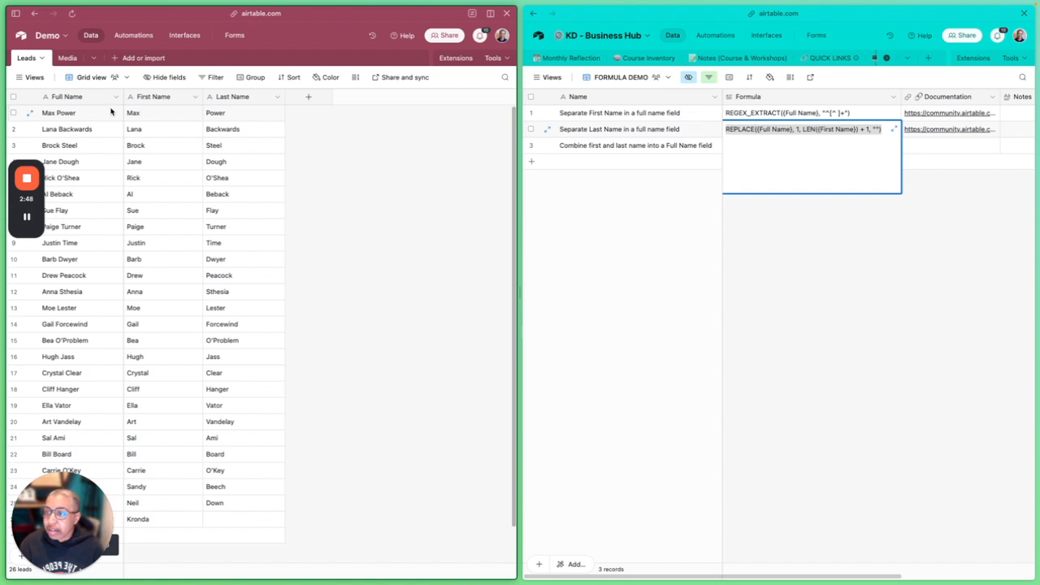
Copy the formula {First Name} & ' ' & {Last Name} from the "Combine first and last name" record in the KD - Business Hub base
click(69, 101)
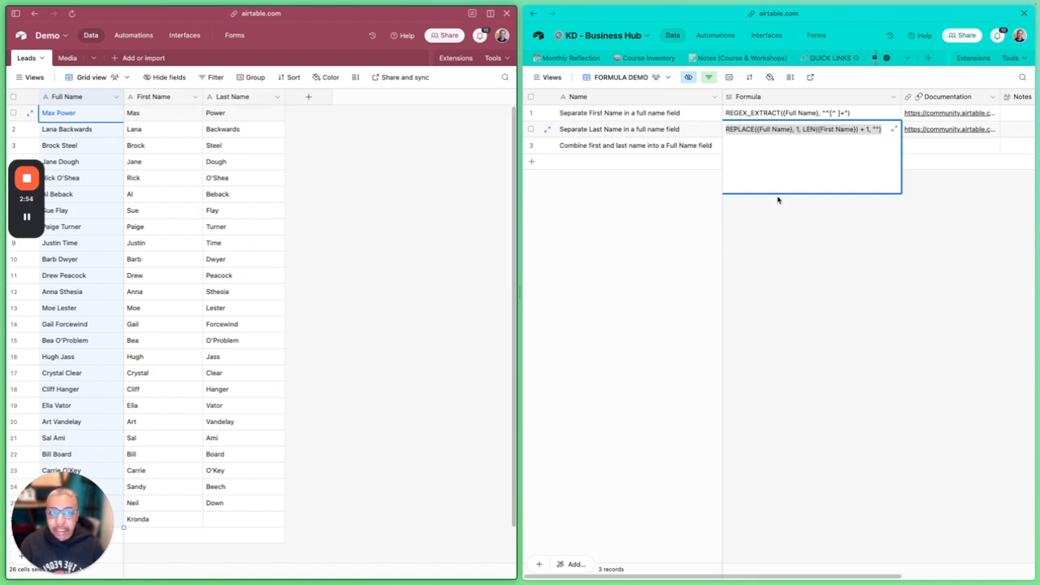
click(685, 179)
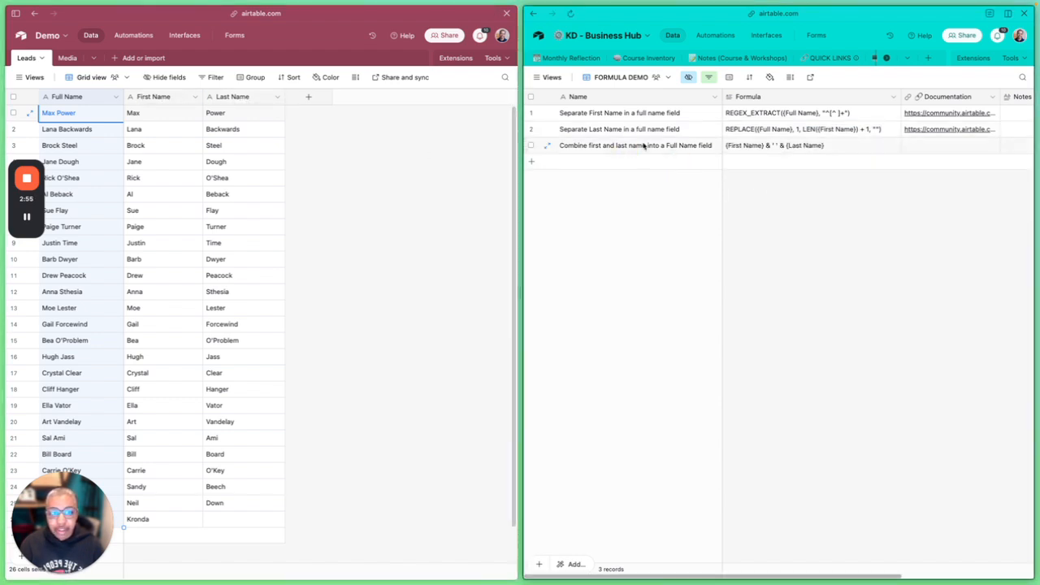
double_click(782, 146)
key(ctrl+c)
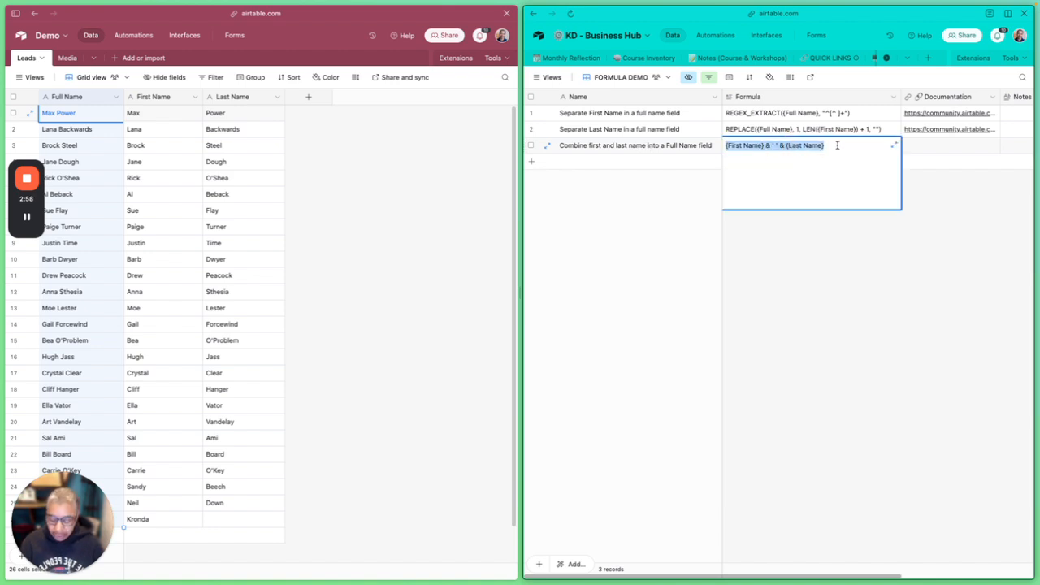
Edit the primary Full Name field in the Leads table and change its type to Formula
click(117, 98)
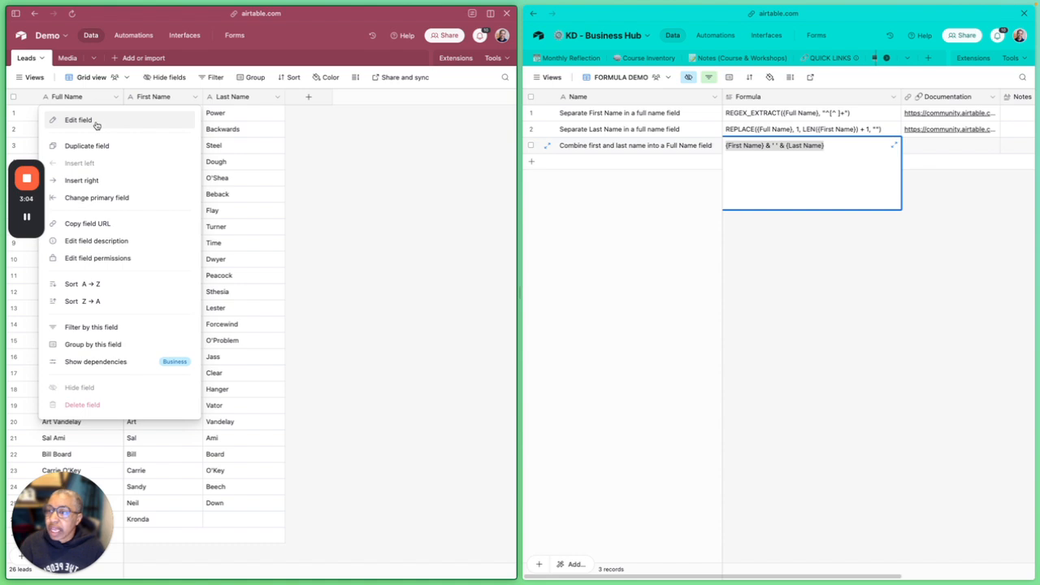
click(96, 121)
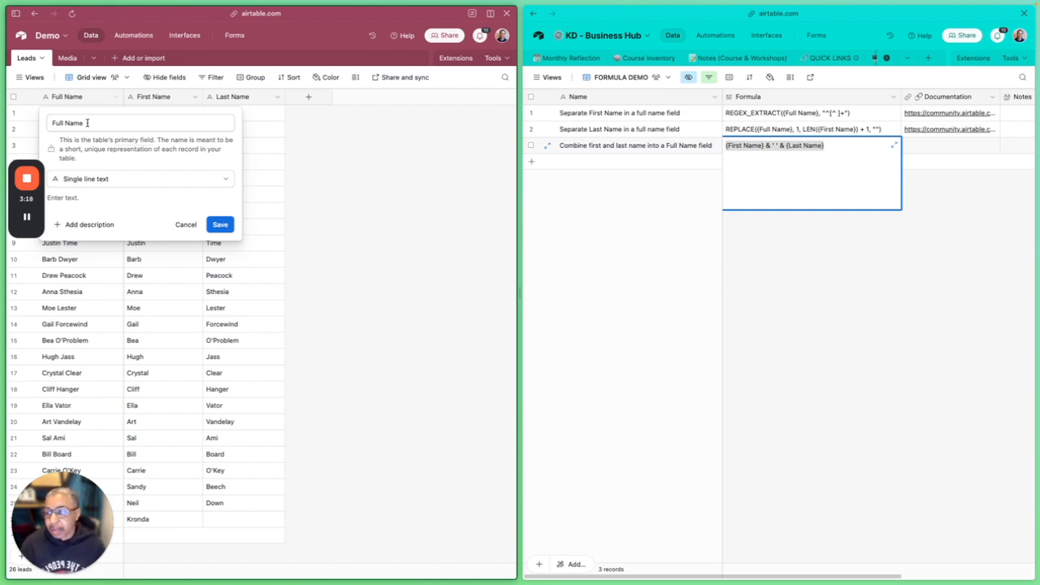
click(87, 122)
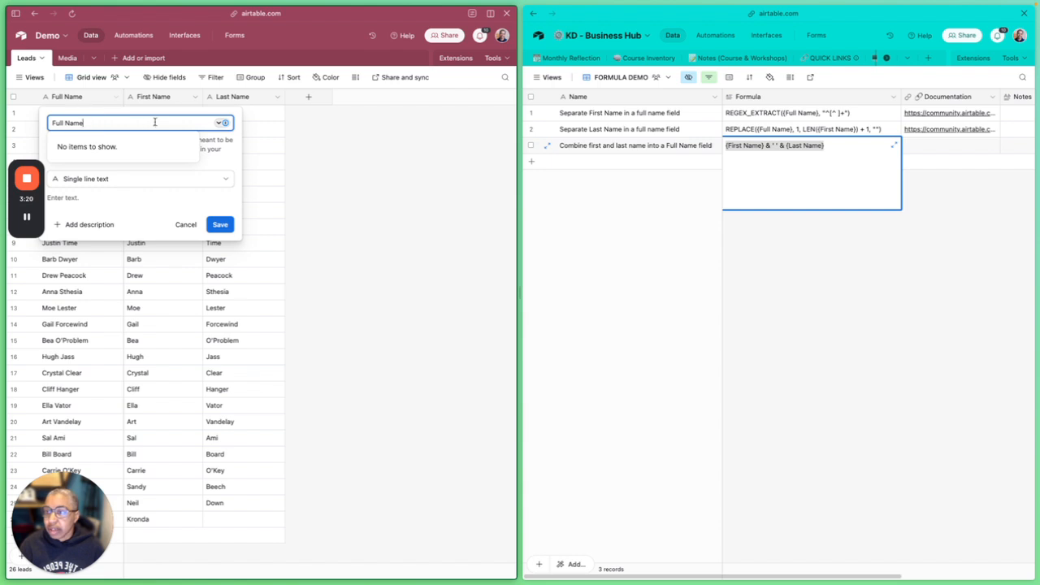
click(138, 178)
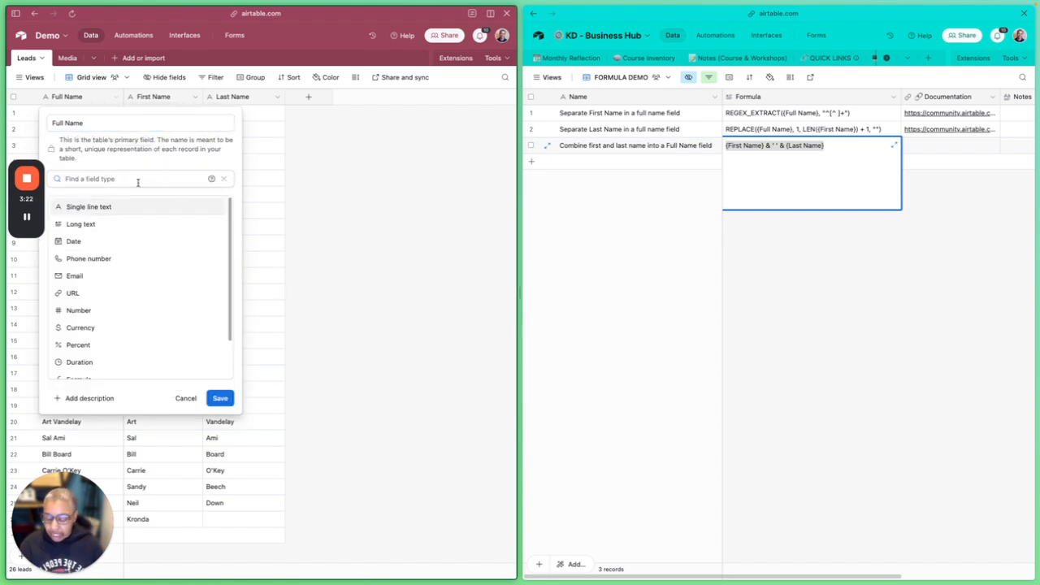
text(form)
click(134, 210)
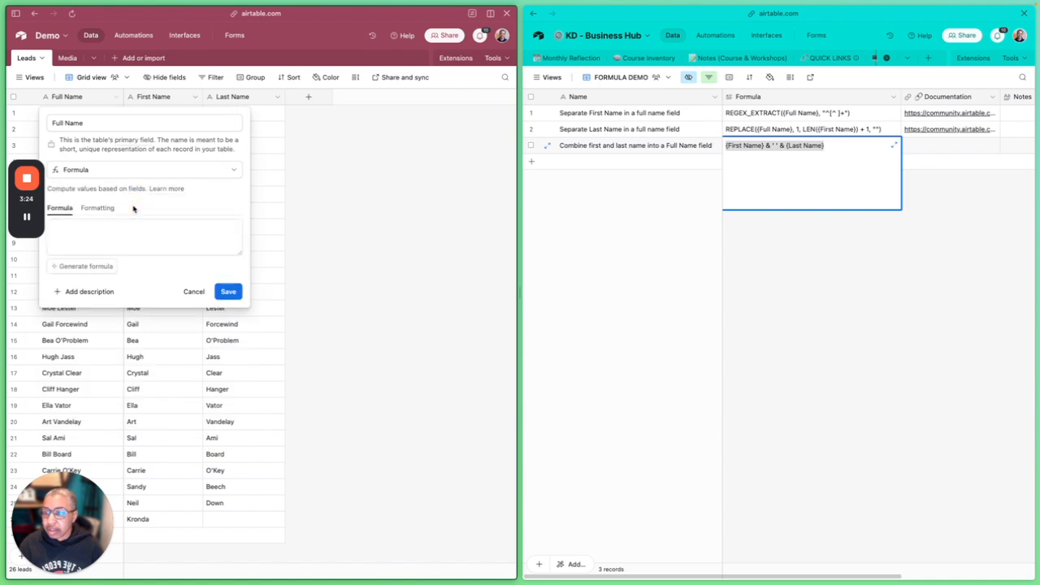
Paste {First Name} & ' ' & {Last Name} as the Full Name formula, review its parts and preview, and save the field
click(105, 234)
key(ctrl+v)
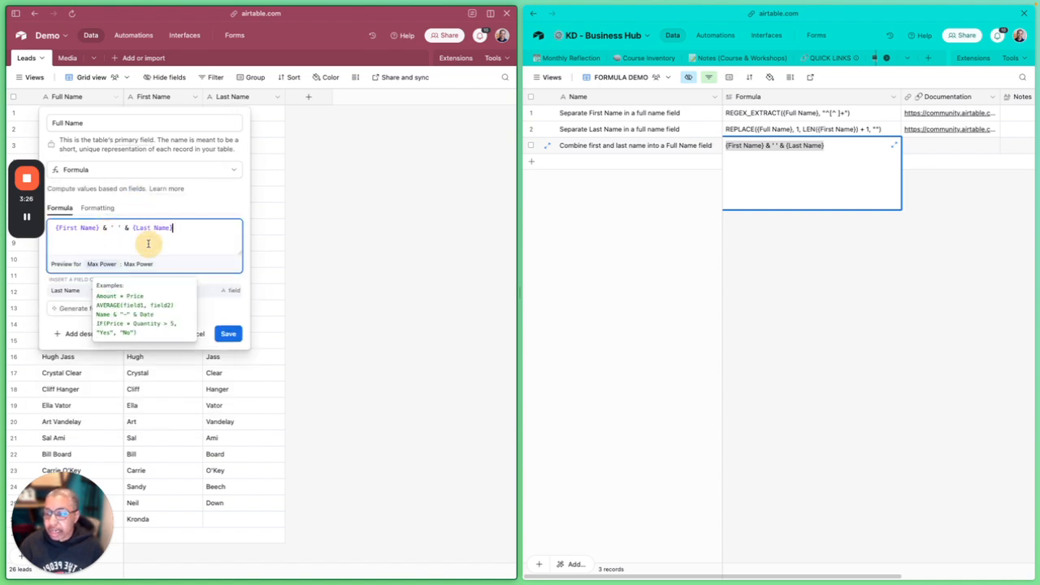
drag(100, 230, 52, 230)
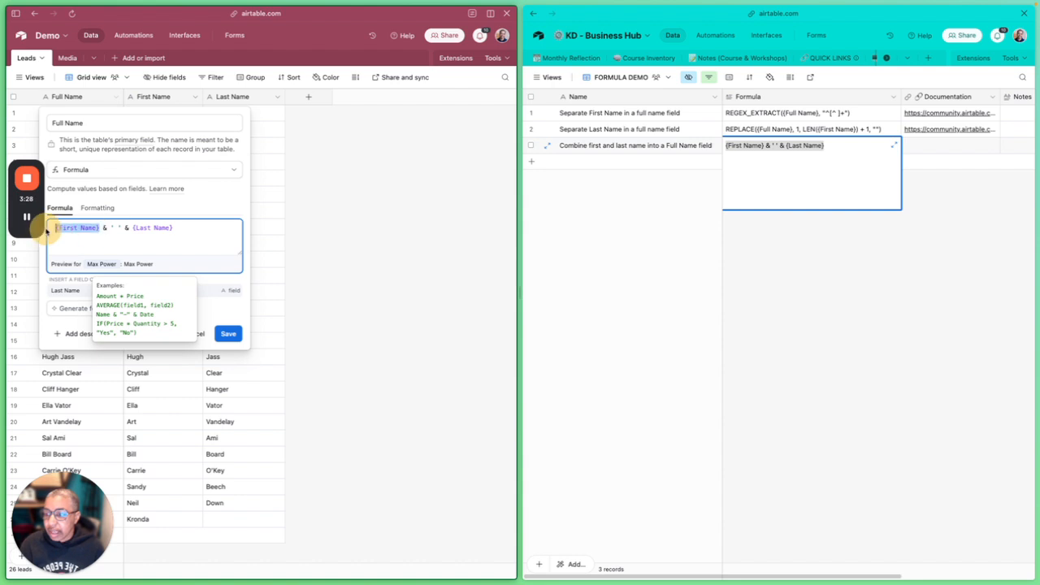
click(104, 228)
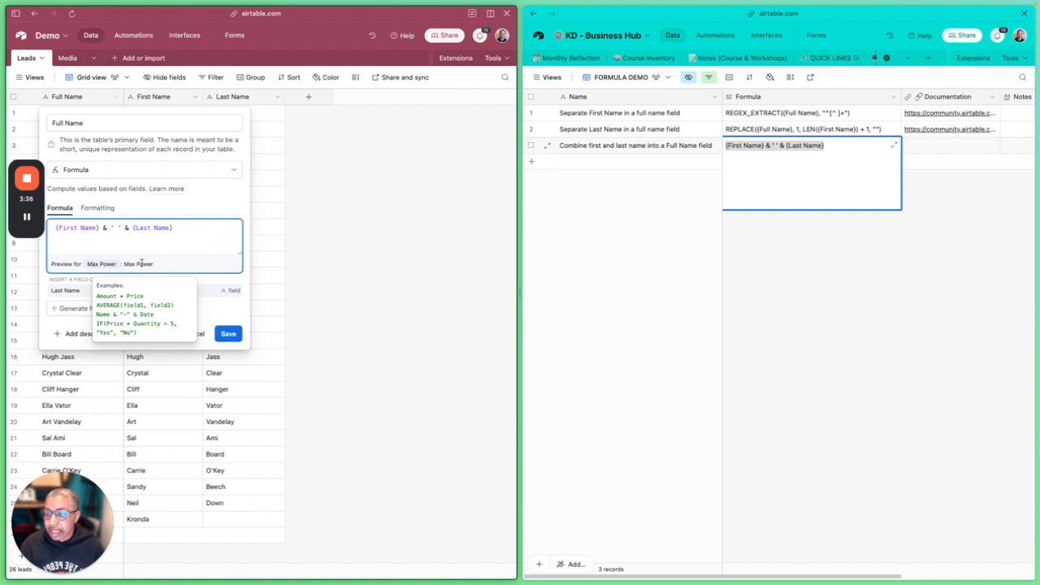
drag(50, 264, 98, 268)
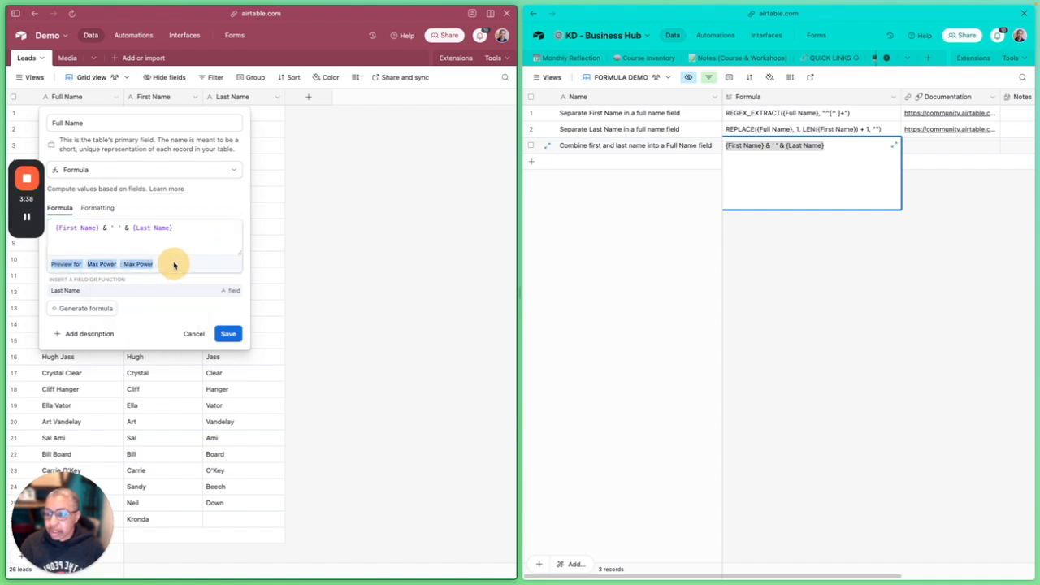
click(188, 249)
click(230, 335)
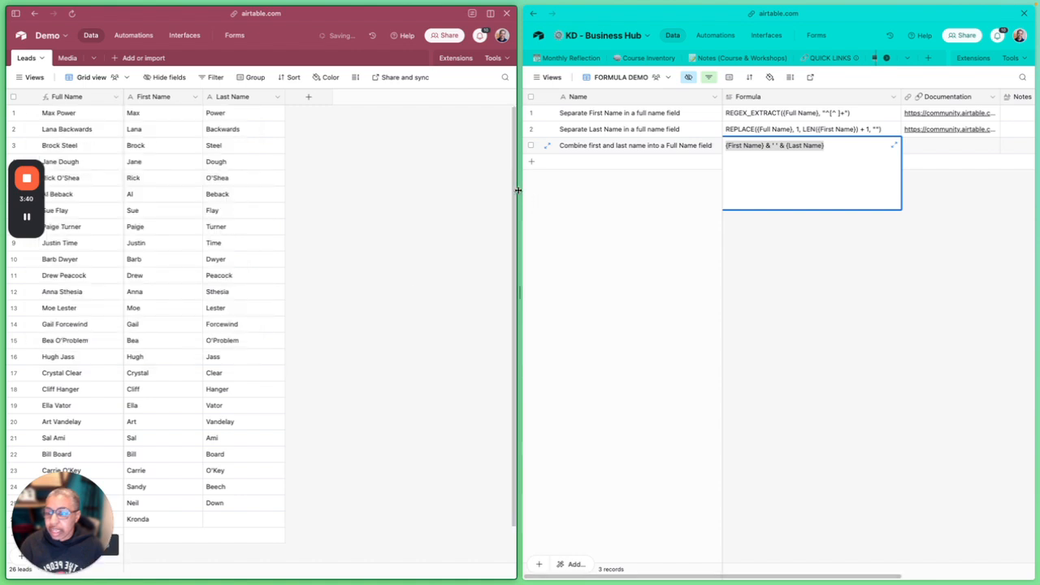
Review the Full Name column and enter the person's last name in the Last Name cell of record 26
scroll(337, 225, down, 2)
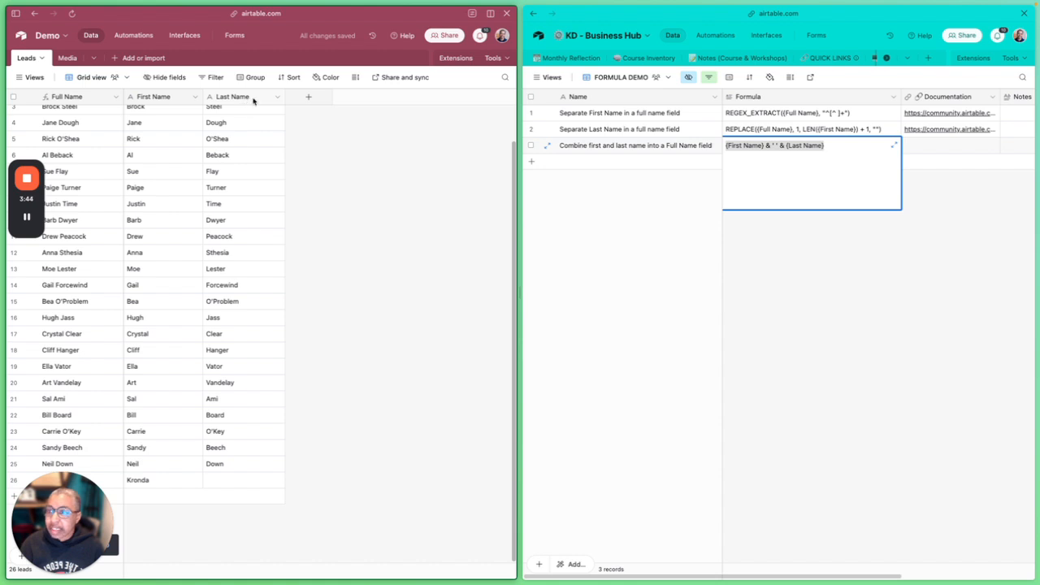
scroll(78, 147, up, 2)
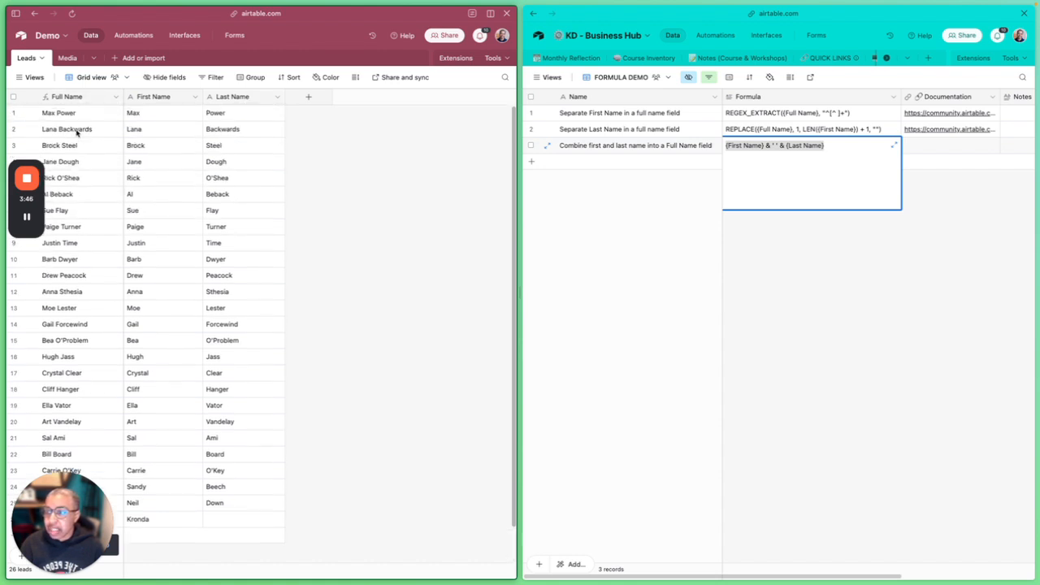
scroll(121, 216, down, 3)
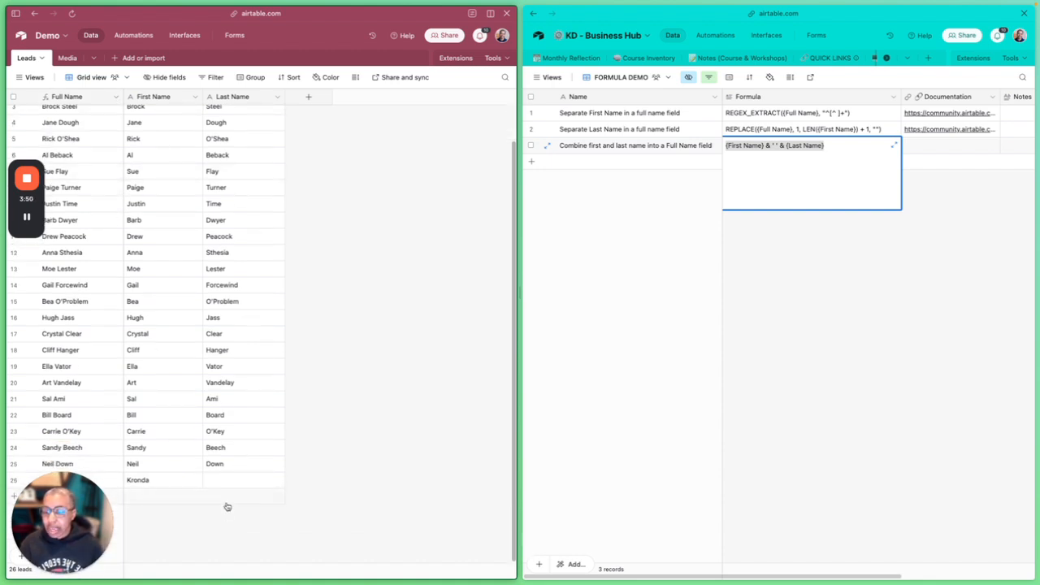
click(241, 482)
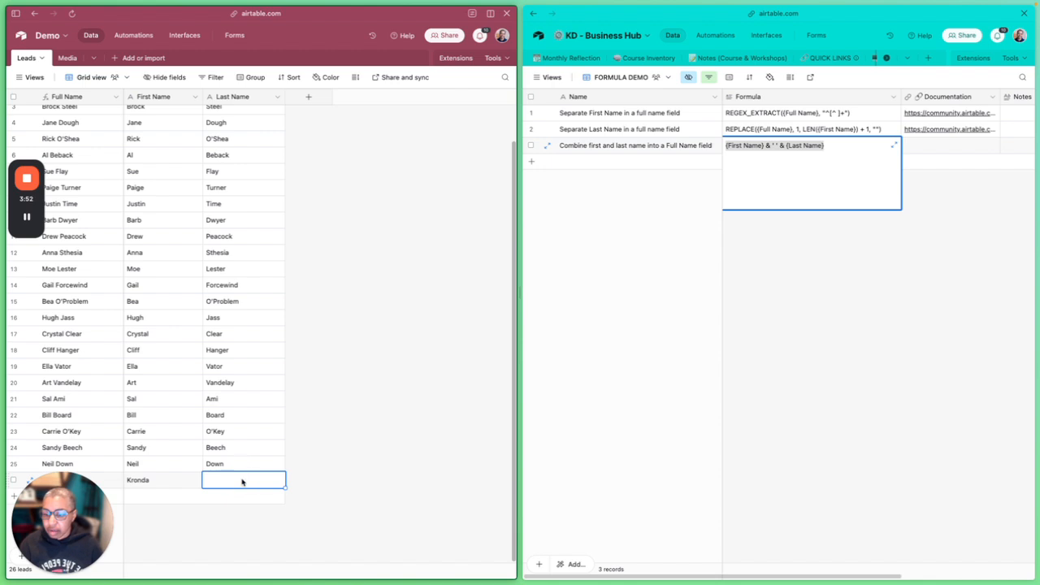
text(Adair)
click(307, 428)
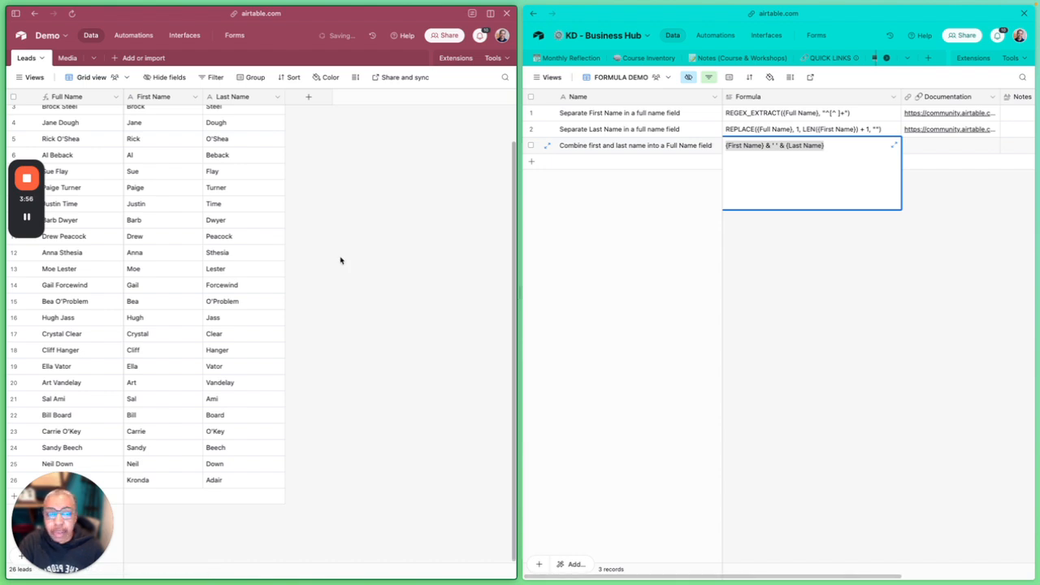
click(845, 302)
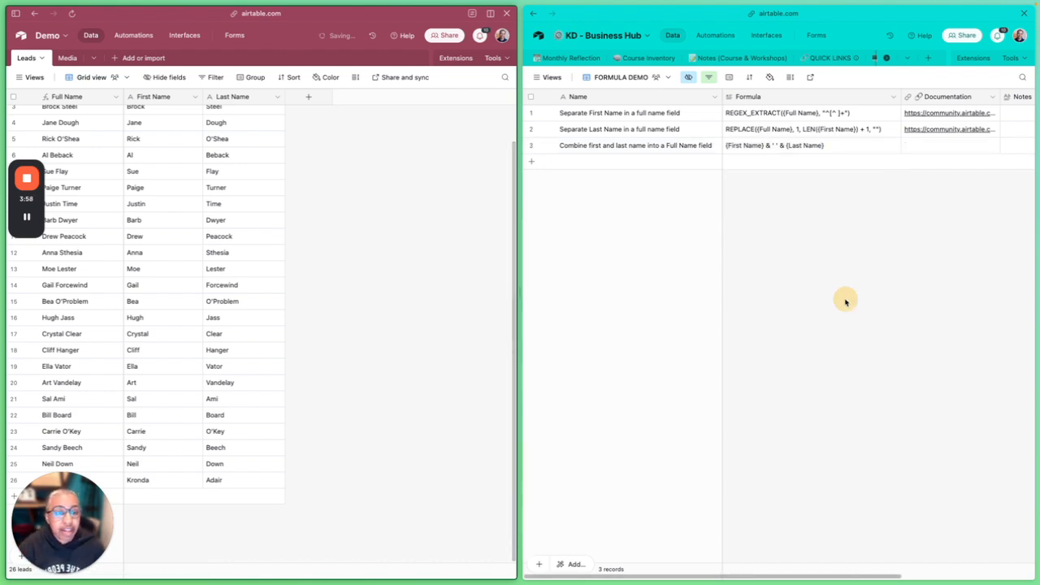